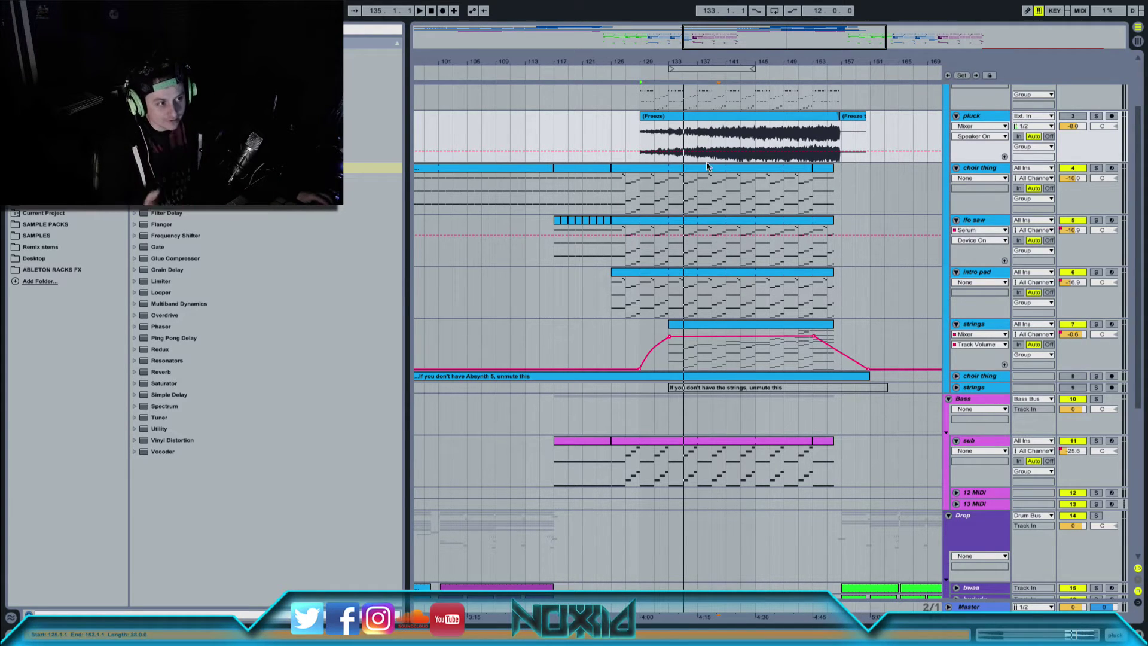
- Audition the frozen pluck track in the arrangement, starting playback from bars 129, 141 and 149
{"action": "left_click", "coordinate": [641, 144]}
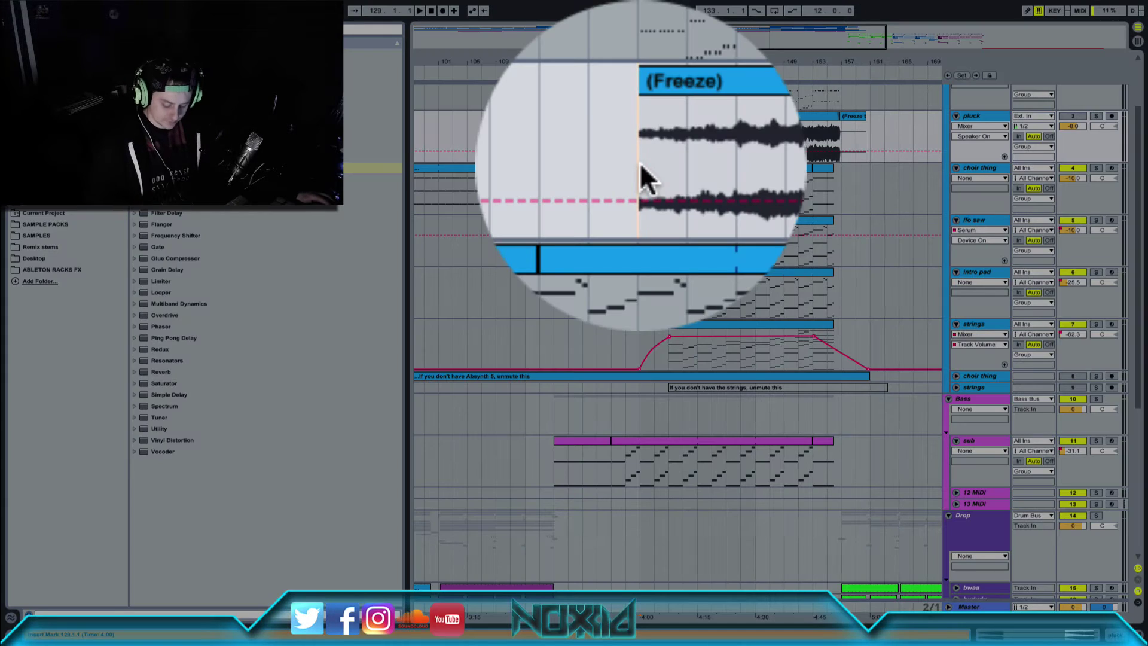
{"action": "key", "text": "space"}
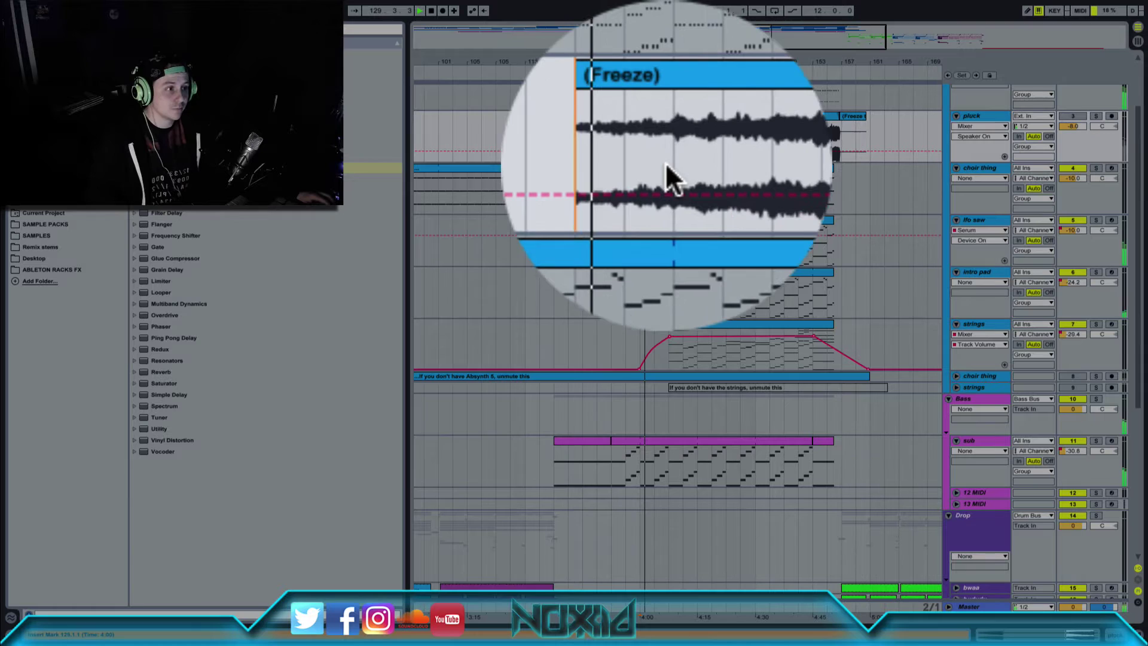
{"action": "left_click", "coordinate": [726, 163]}
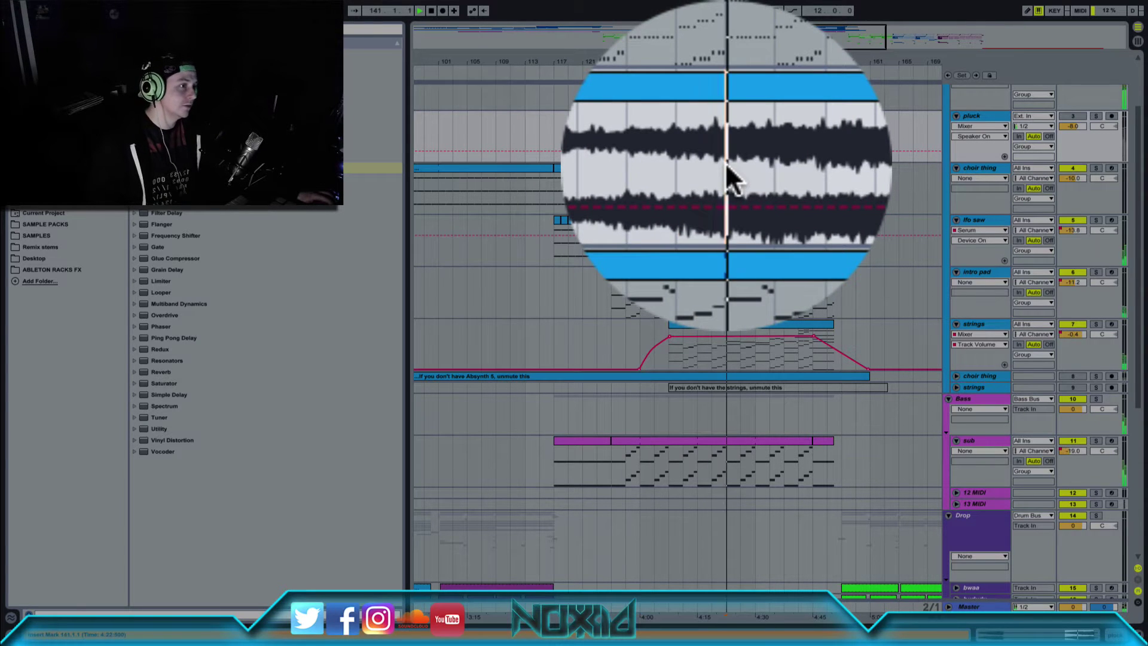
{"action": "key", "text": "space"}
{"action": "left_click", "coordinate": [781, 166]}
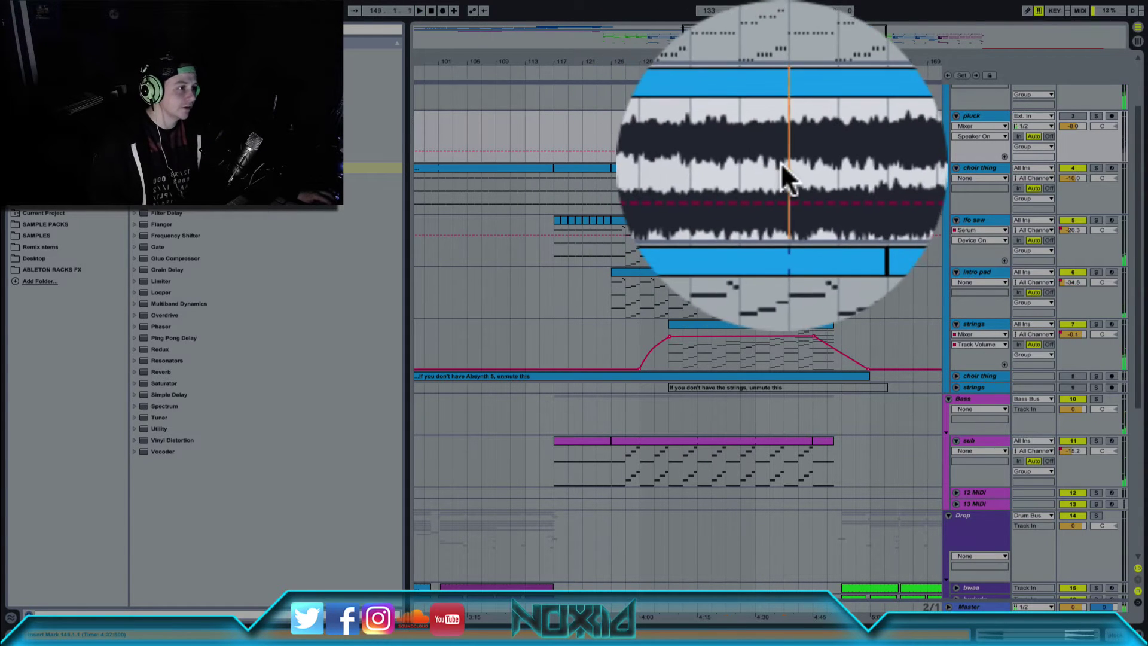
{"action": "key", "text": "space"}
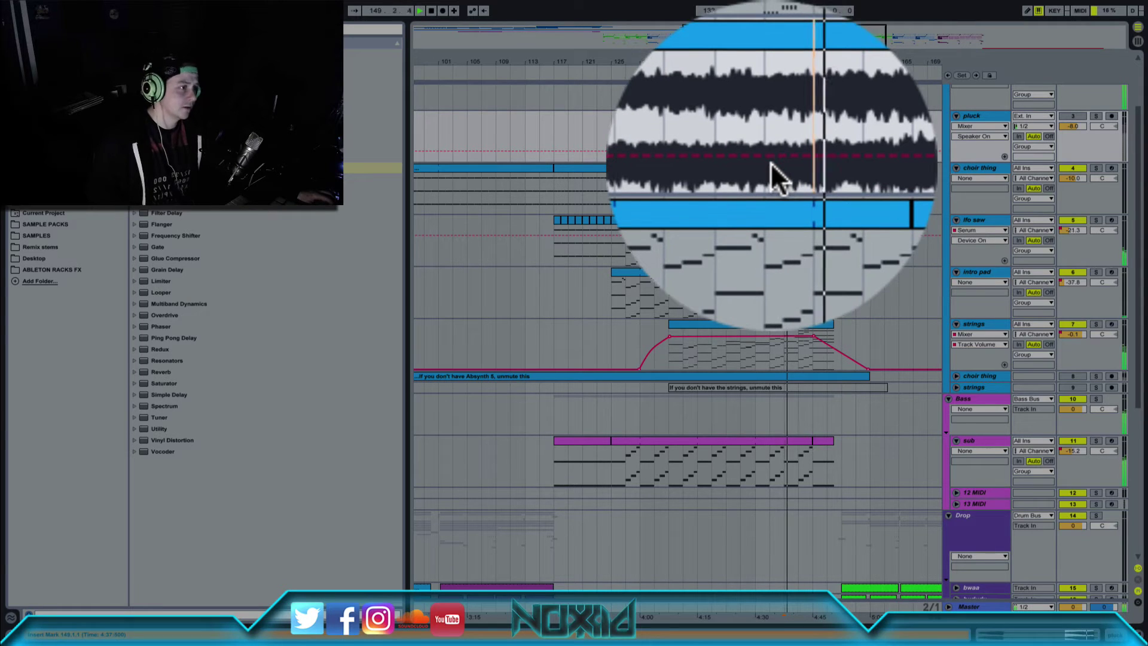
{"action": "key", "text": "space"}
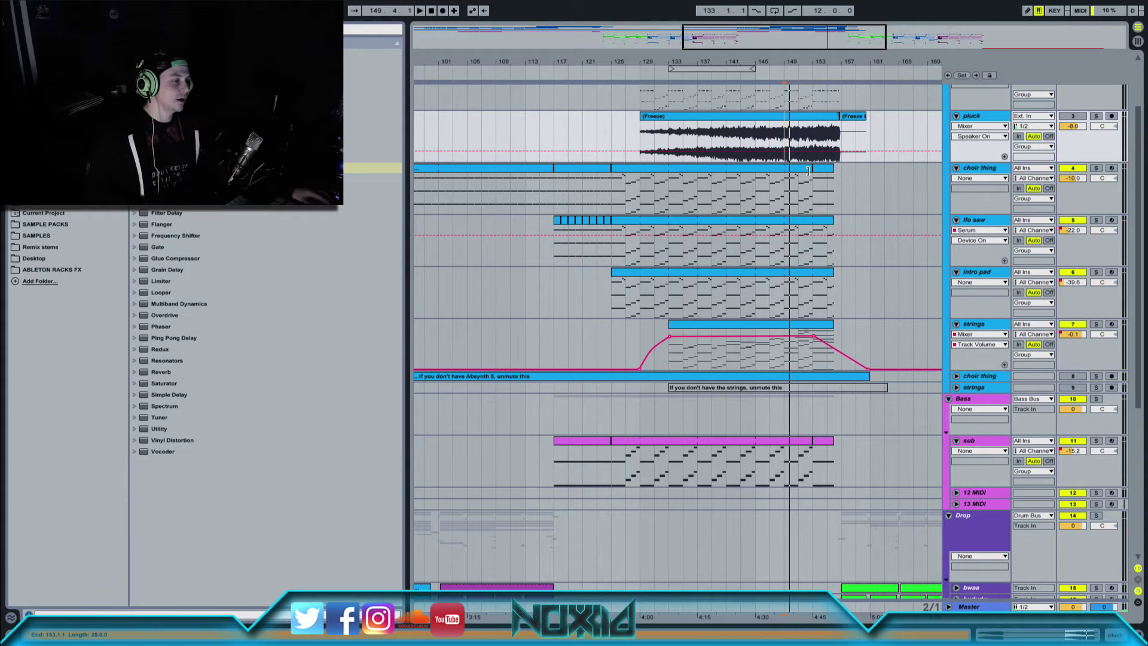
- Inspect the MIDI notes of the sub clip starting at bar 125, followed by the strings clip starting at bar 133
{"action": "double_click", "coordinate": [672, 441]}
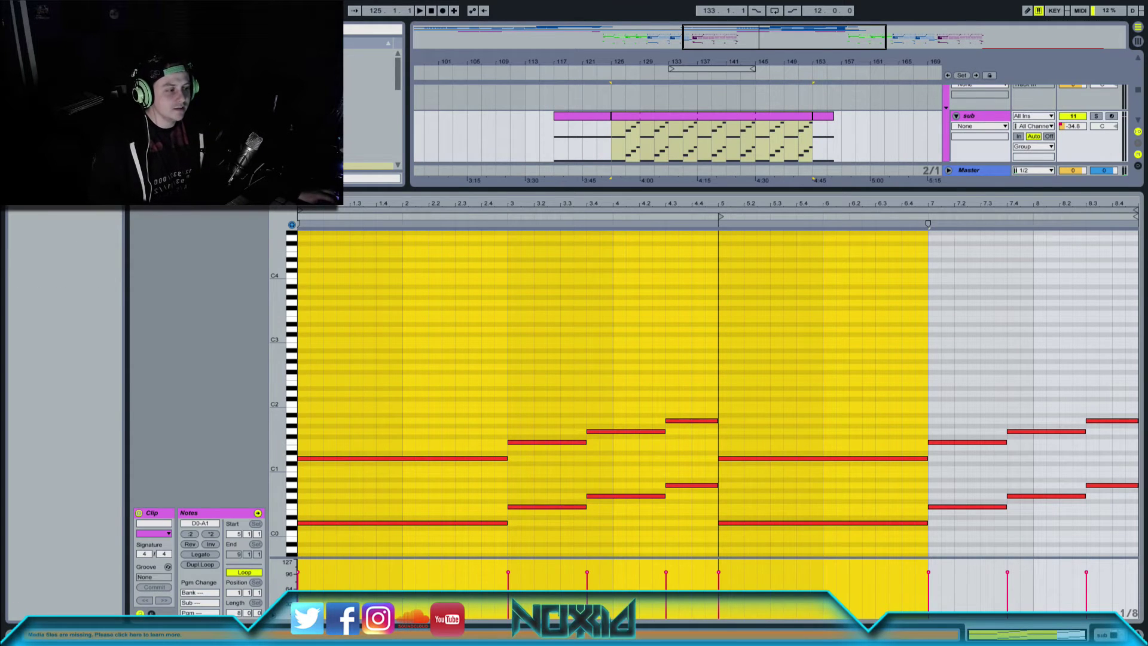
{"action": "key", "text": "ctrl+alt+l"}
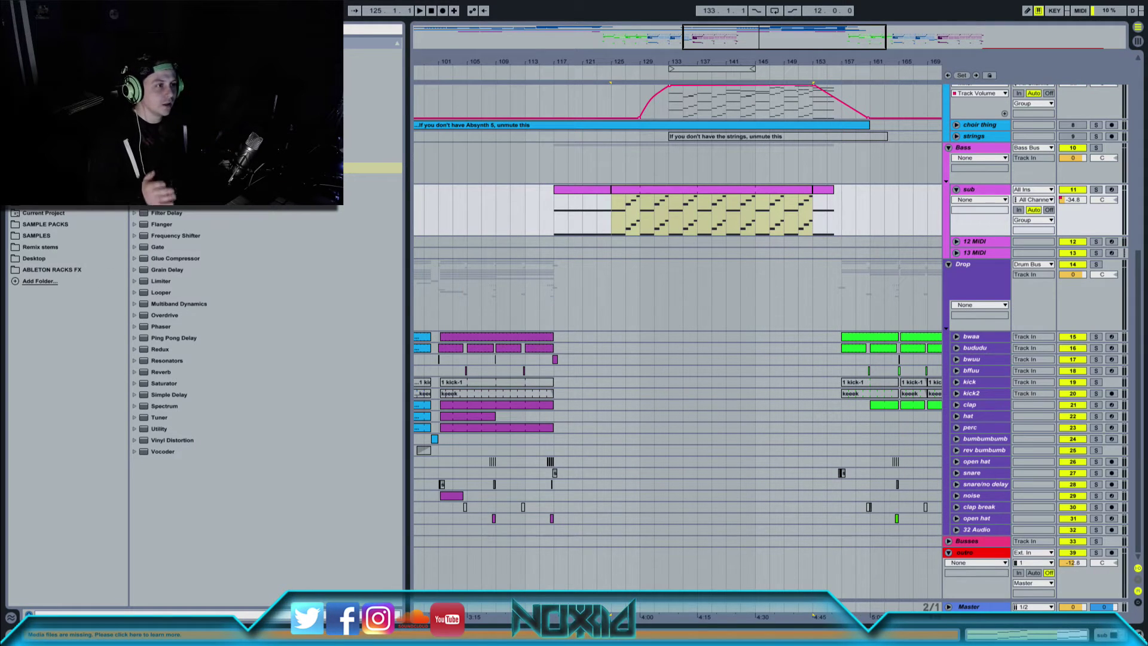
{"action": "scroll", "coordinate": [763, 181], "scroll_direction": "up", "scroll_amount": 3}
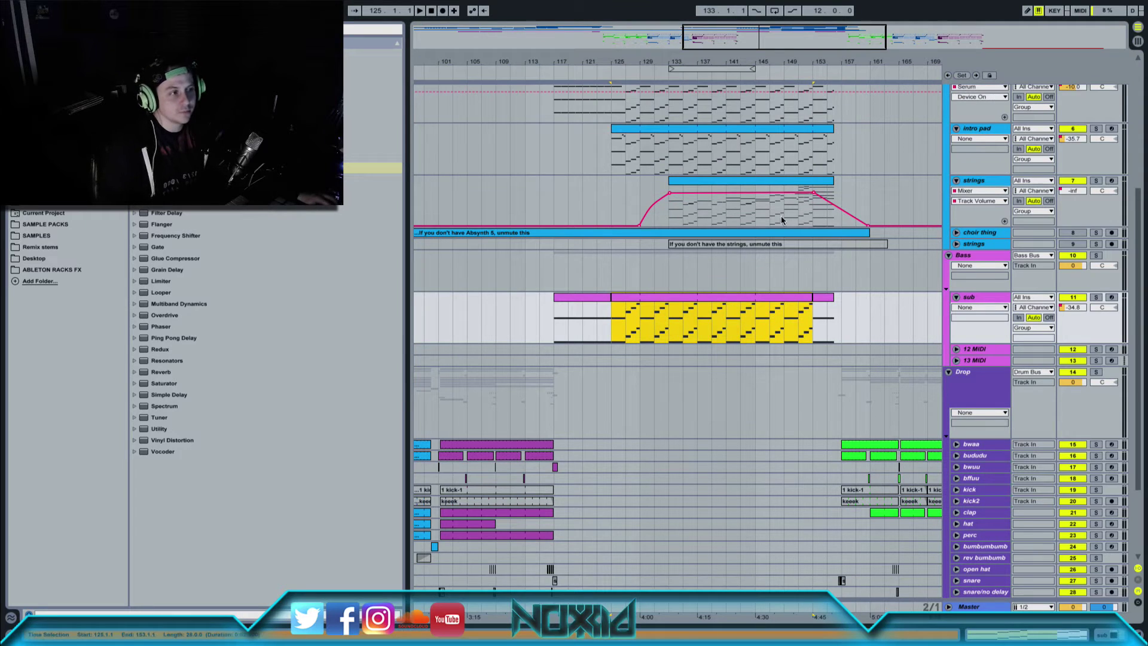
{"action": "double_click", "coordinate": [763, 180]}
{"action": "scroll", "coordinate": [784, 375], "scroll_direction": "down", "scroll_amount": 2}
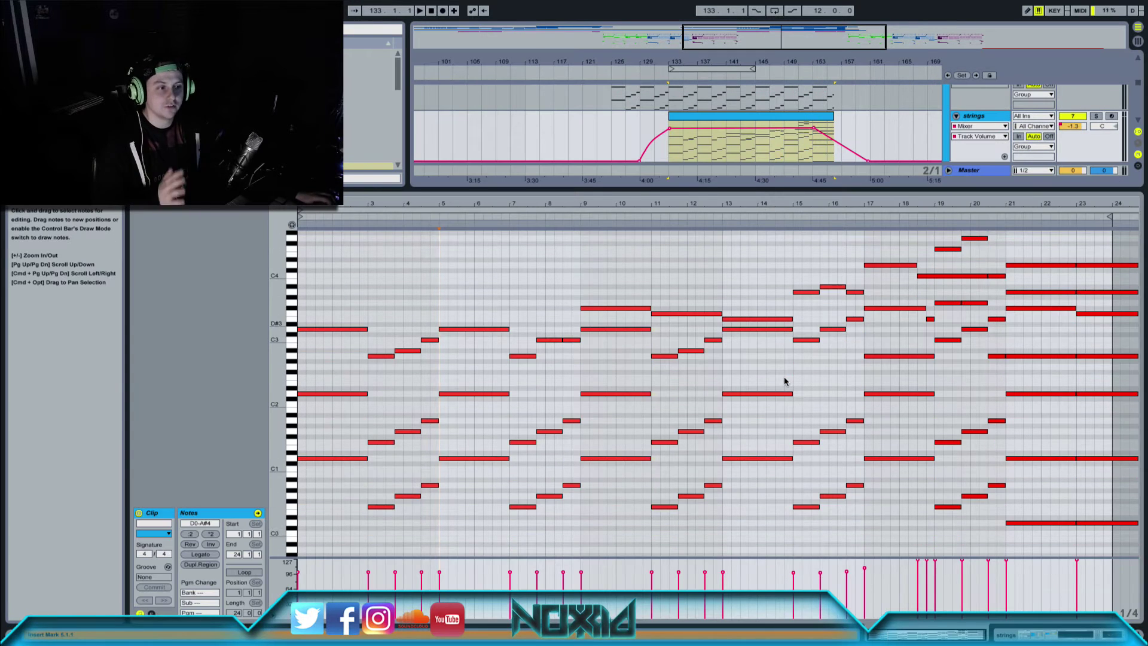
{"action": "scroll", "coordinate": [804, 396], "scroll_direction": "up", "scroll_amount": 2}
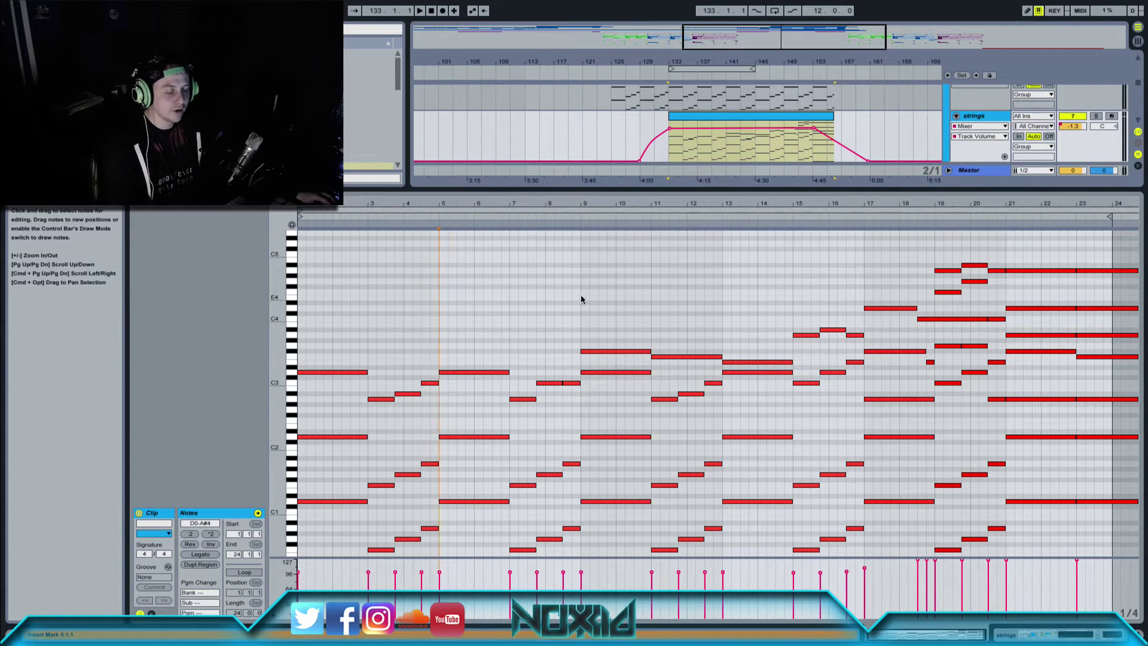
- Try to start playback from bar 13 and from bar 19 inside the strings clip's note editor
{"action": "left_click", "coordinate": [721, 281]}
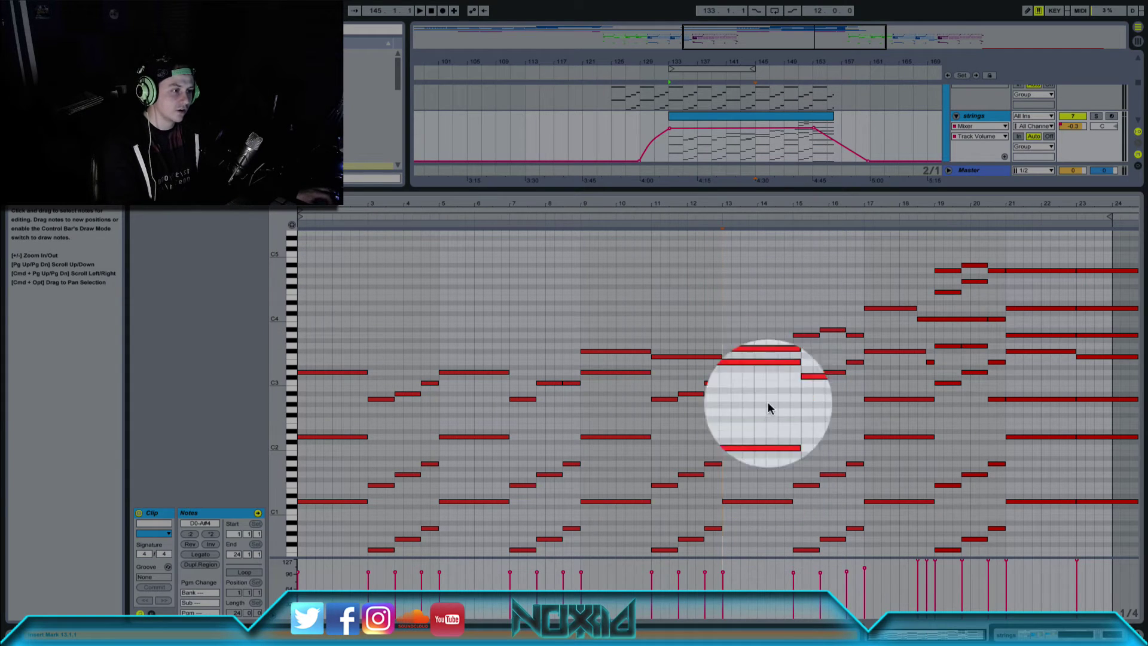
{"action": "left_click", "coordinate": [780, 363]}
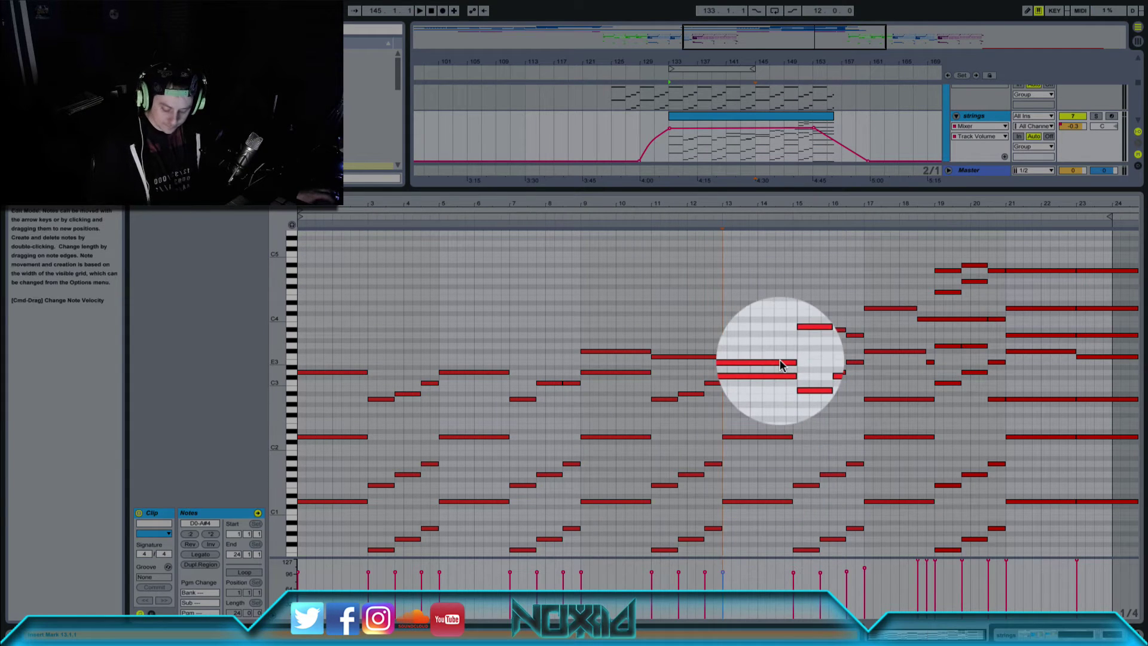
{"action": "left_click", "coordinate": [777, 385]}
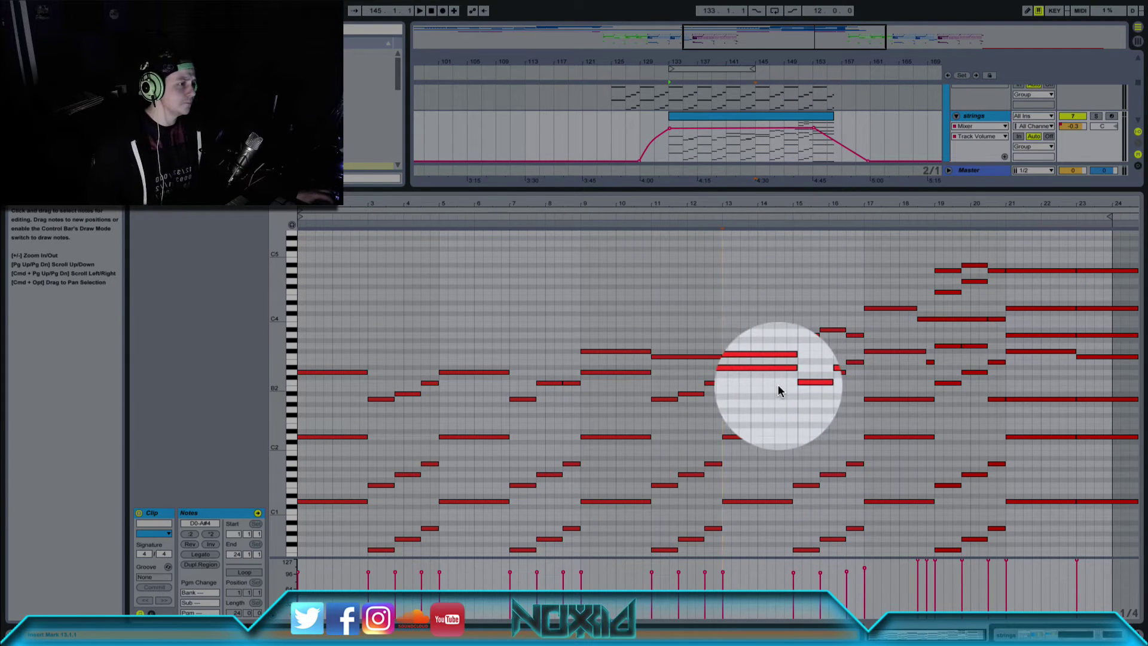
{"action": "key", "text": "space"}
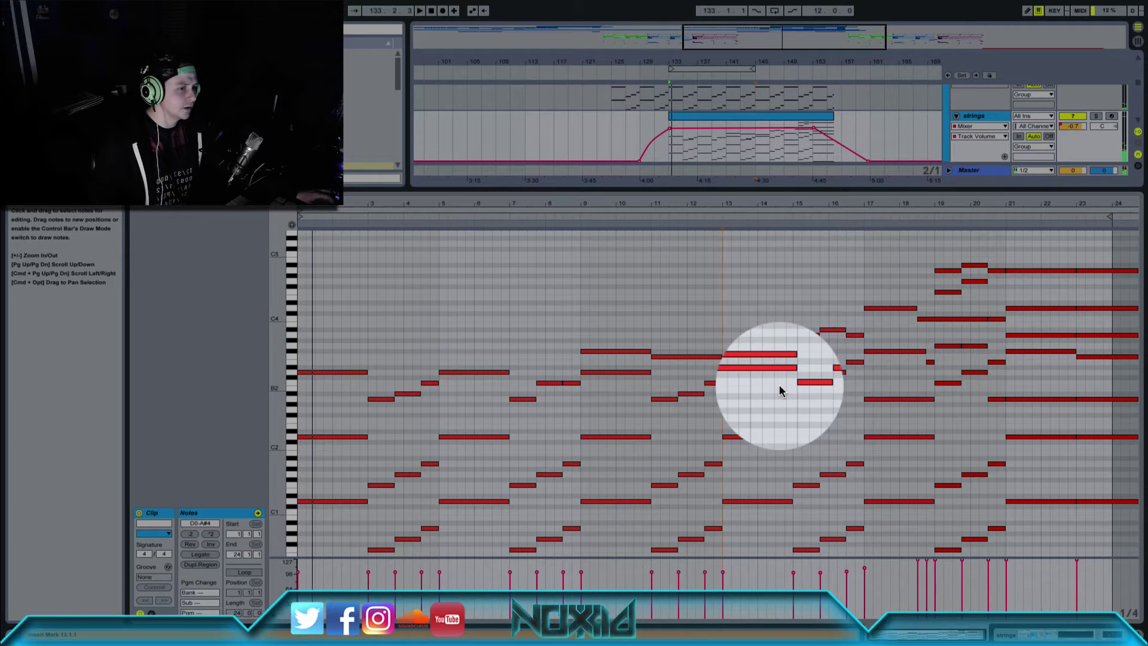
{"action": "key", "text": "super+z"}
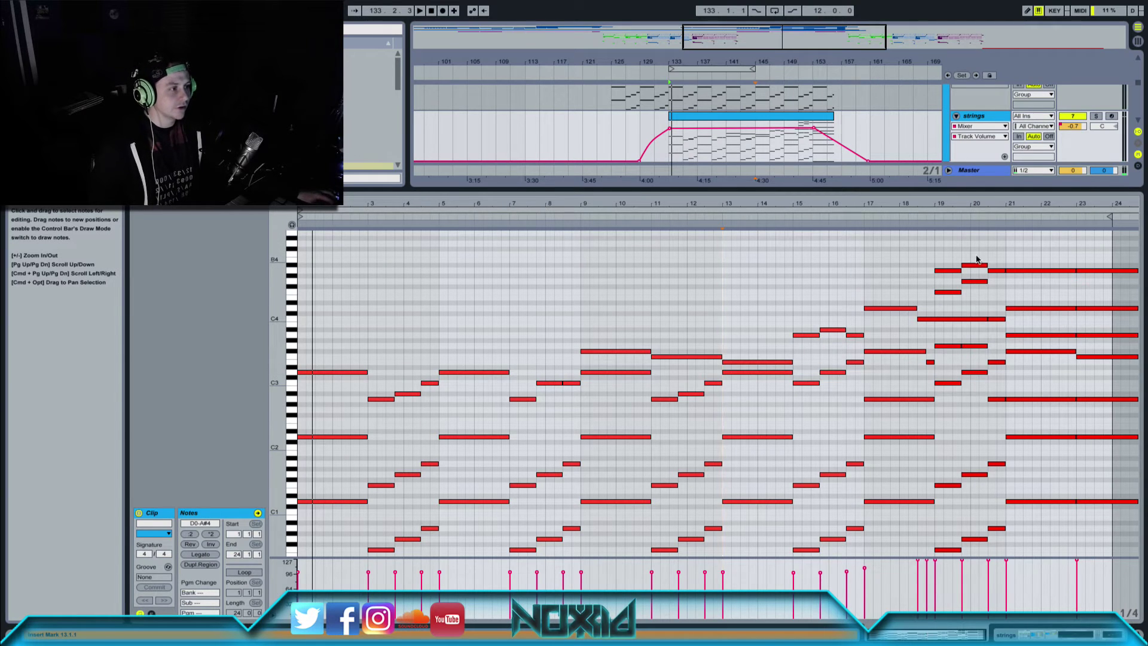
{"action": "left_click", "coordinate": [934, 244]}
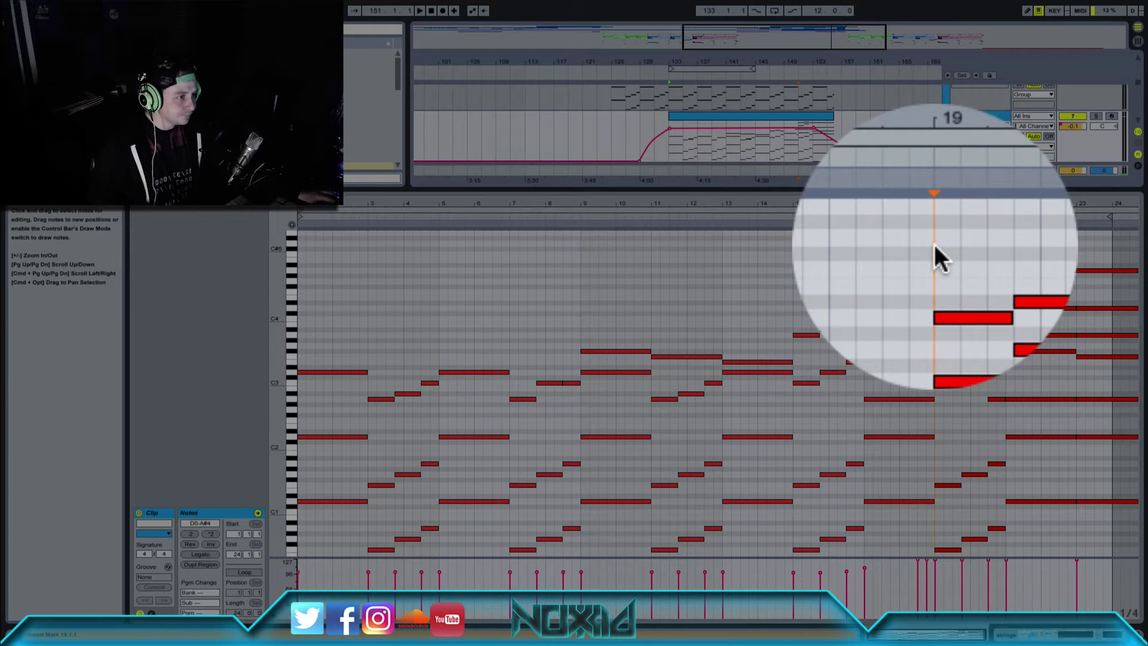
{"action": "key", "text": "space"}
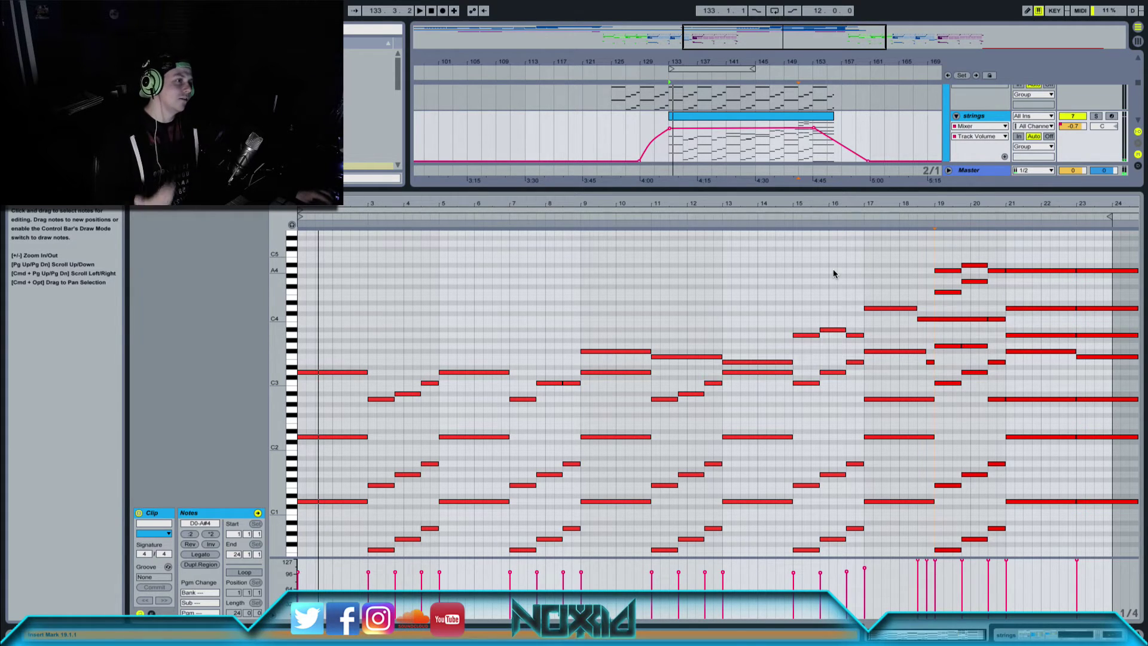
- Play the strings part from bar 145 in the arrangement
{"action": "scroll", "coordinate": [695, 147], "scroll_direction": "down", "scroll_amount": 2}
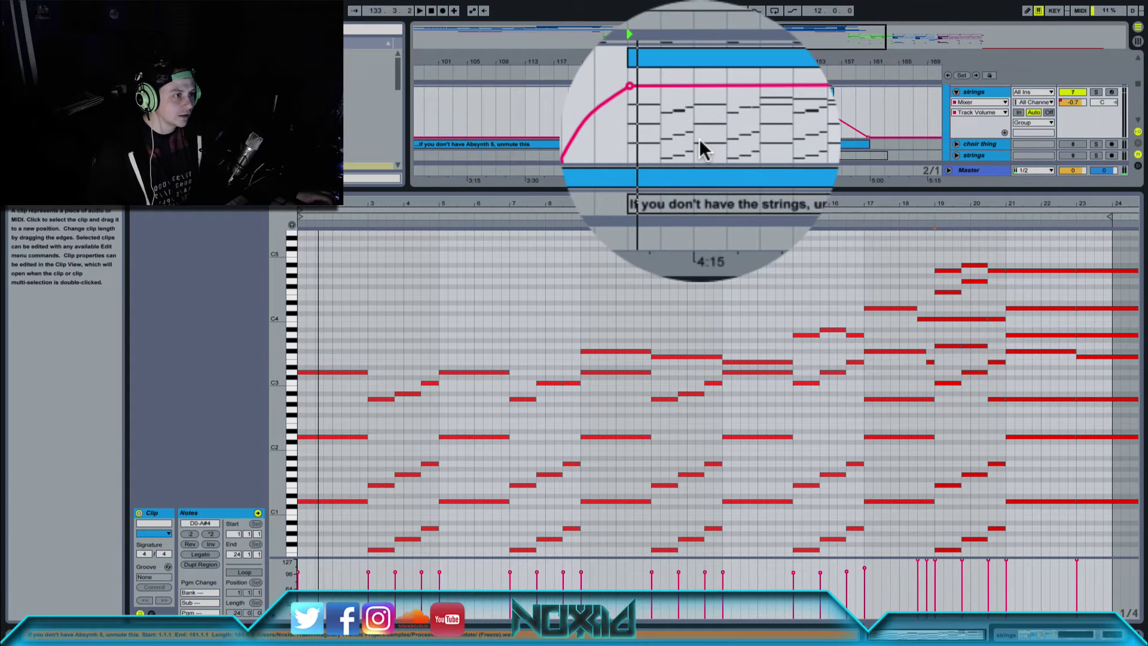
{"action": "left_click", "coordinate": [741, 145]}
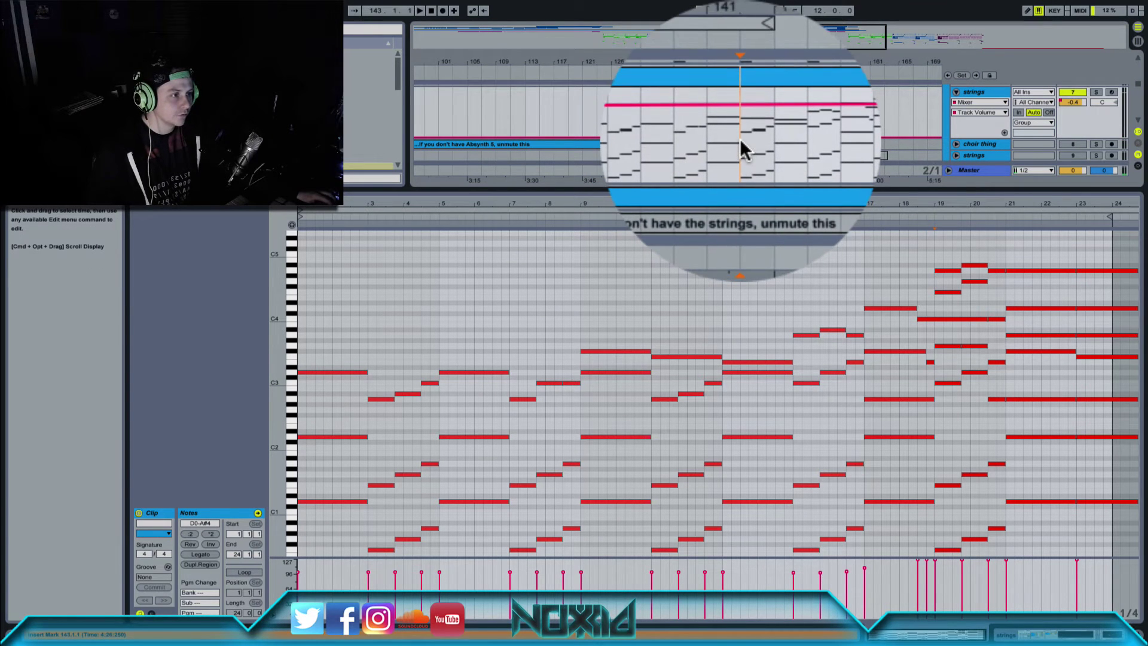
{"action": "key", "text": "space"}
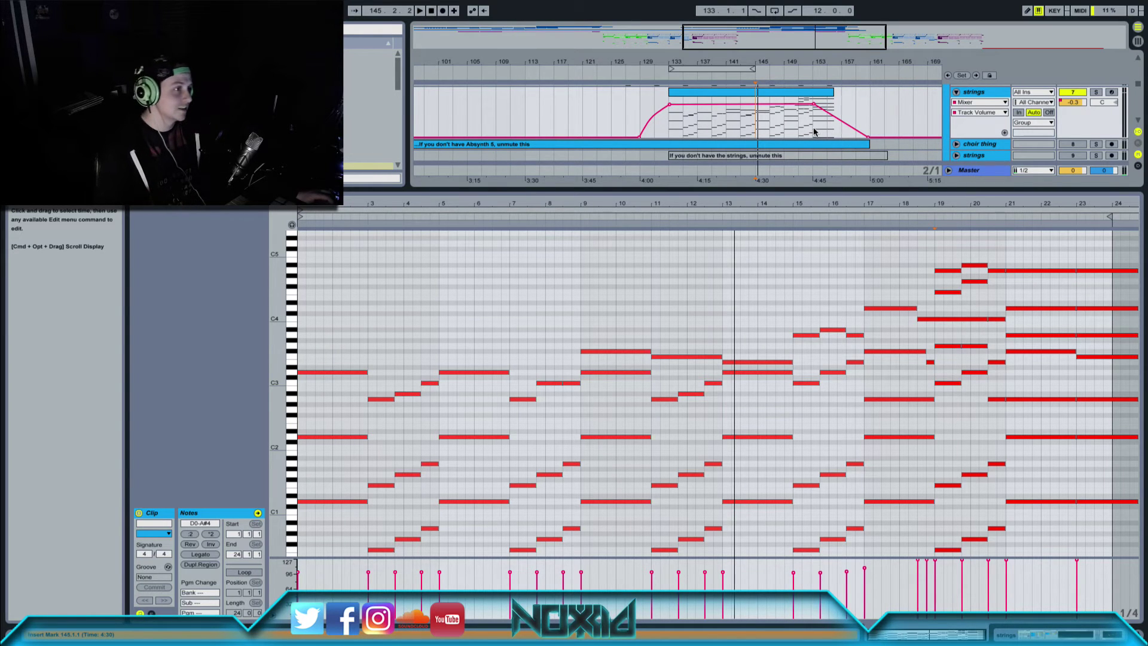
- Start playback directly from an insert mark at bar 19 of the strings clip's note editor
{"action": "scroll", "coordinate": [815, 131], "scroll_direction": "down", "scroll_amount": 3}
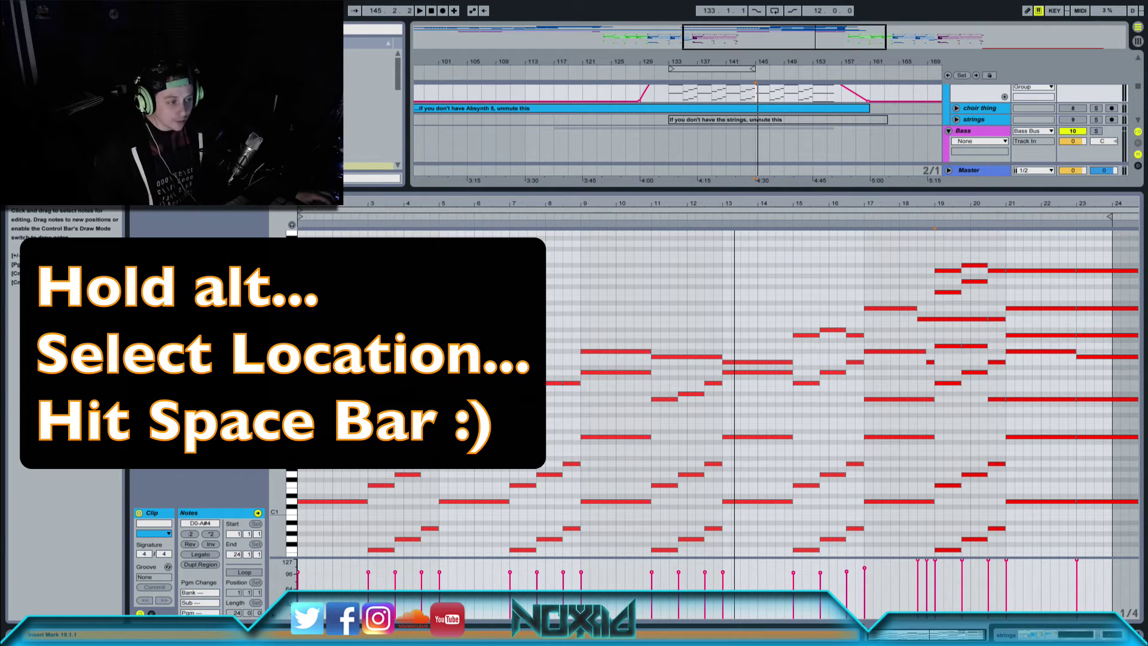
{"action": "left_click", "coordinate": [439, 353], "text": "alt"}
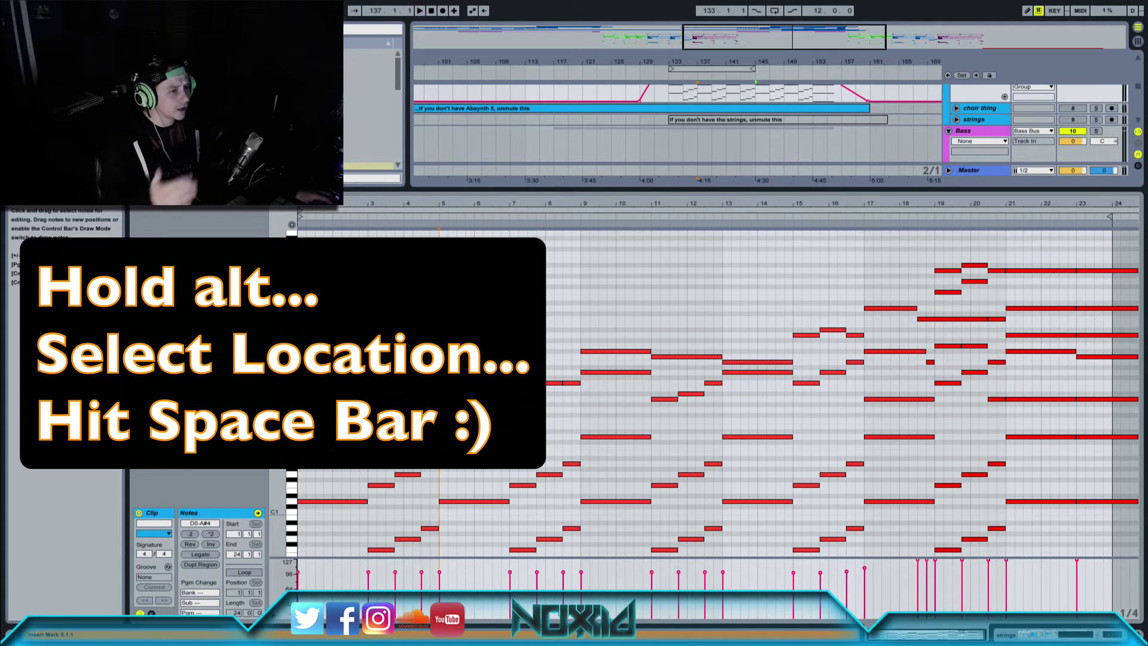
{"action": "left_click", "coordinate": [934, 267]}
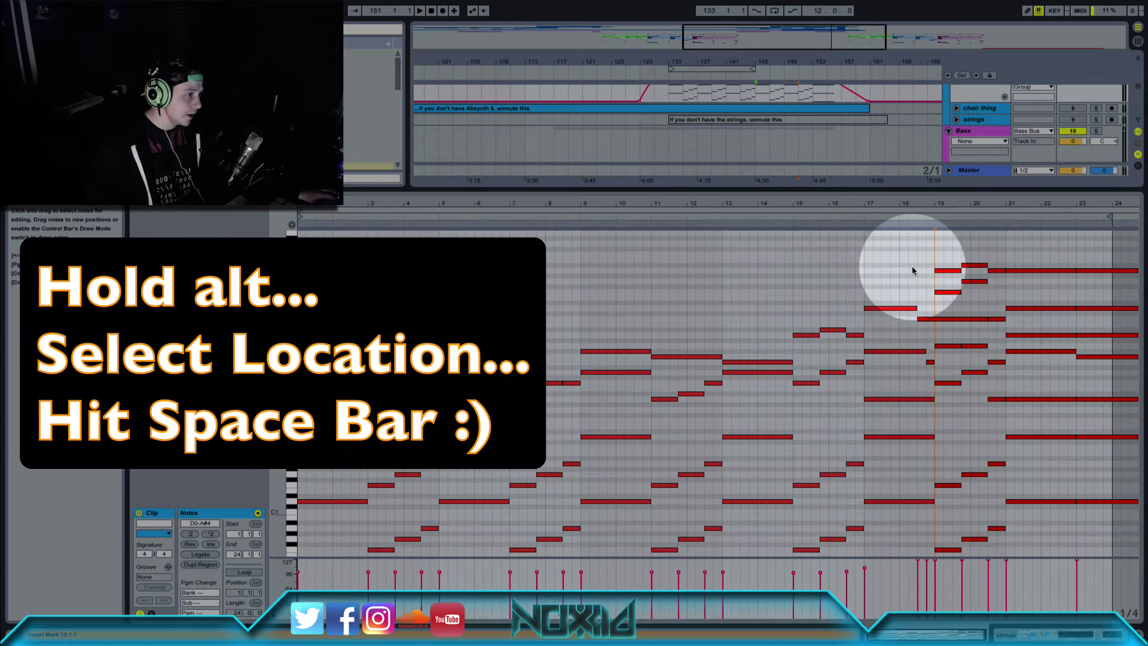
{"action": "key", "text": "space"}
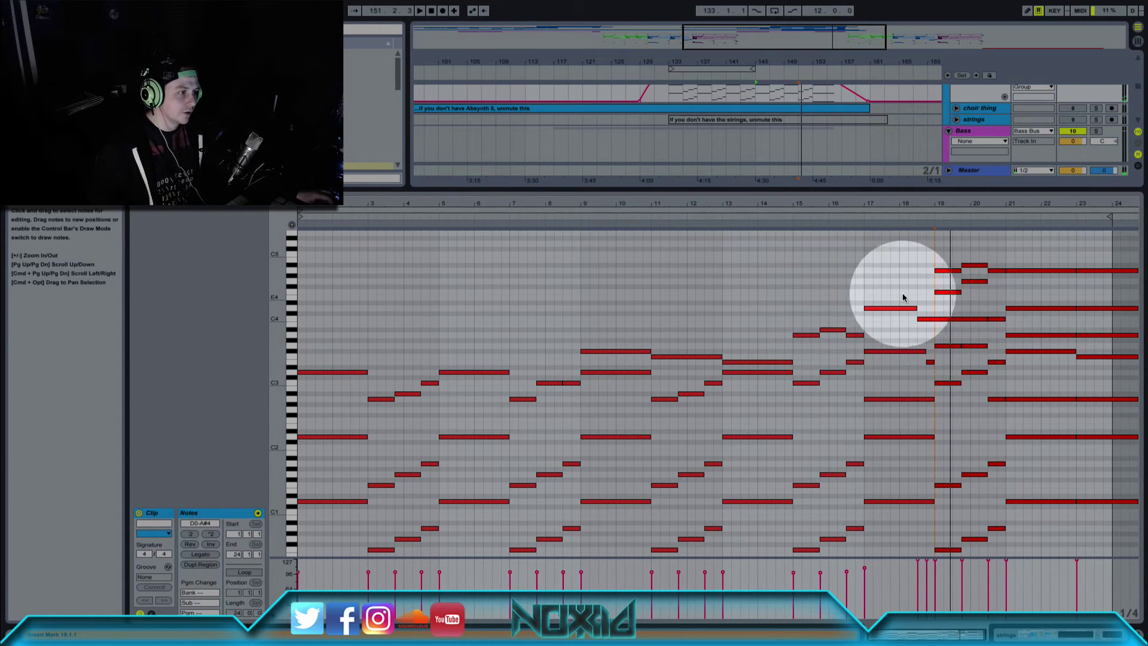
- Audition the strings clip by jumping playback to several insert marks between bars 3 and 19 of its note editor
{"action": "key", "text": "space"}
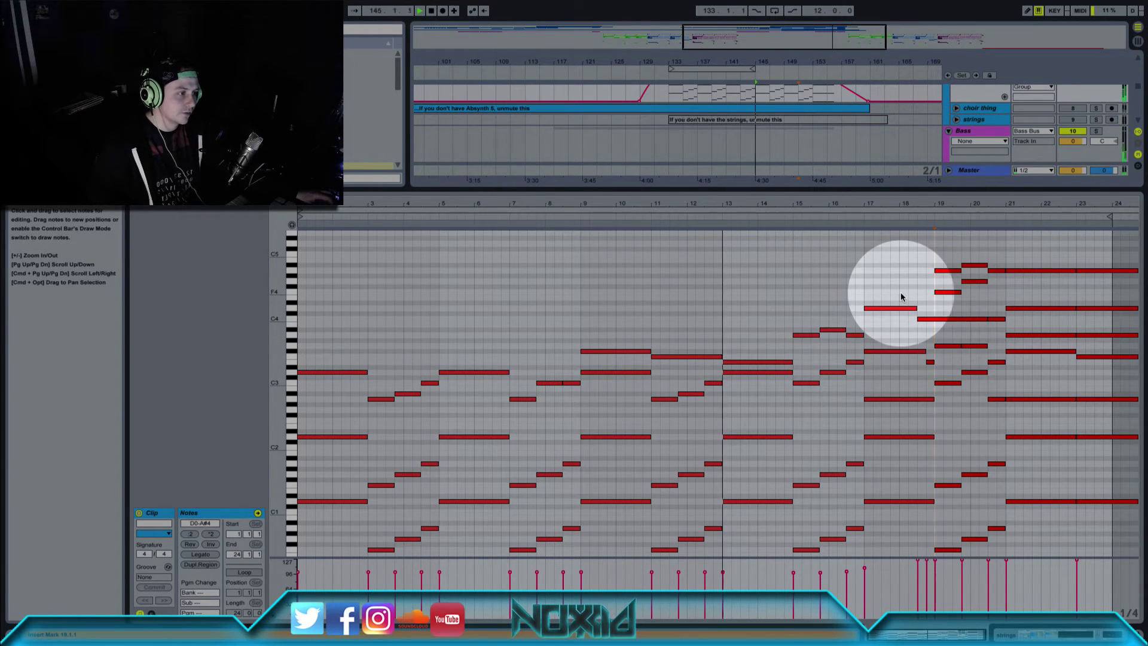
{"action": "left_click", "coordinate": [580, 287]}
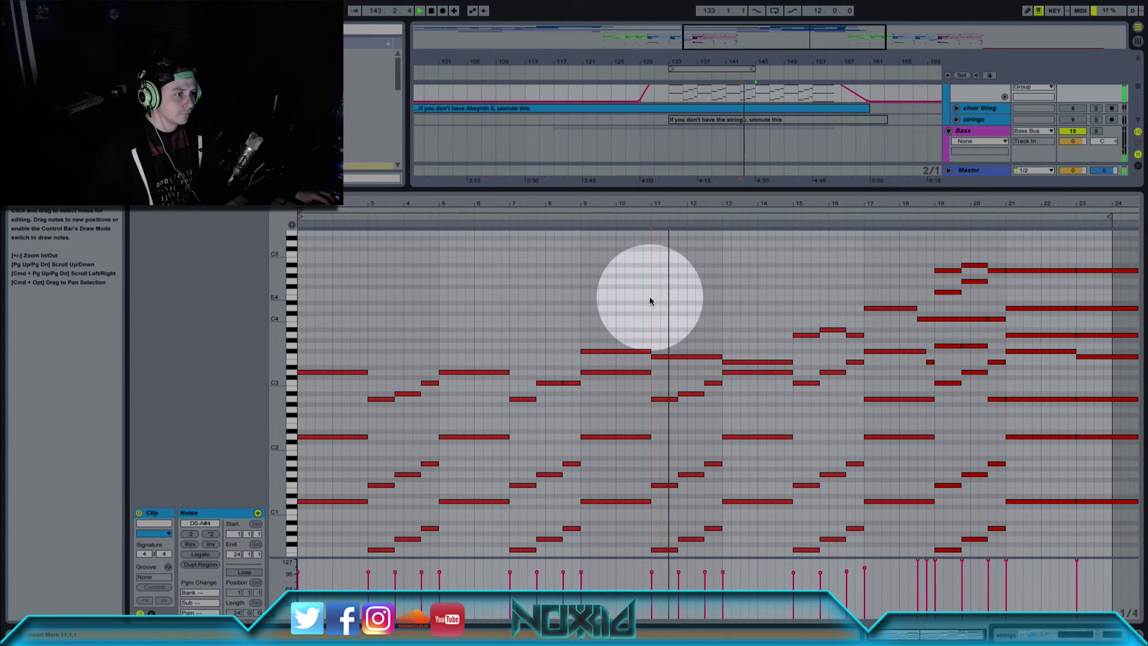
{"action": "left_click", "coordinate": [479, 310]}
{"action": "left_click", "coordinate": [436, 309]}
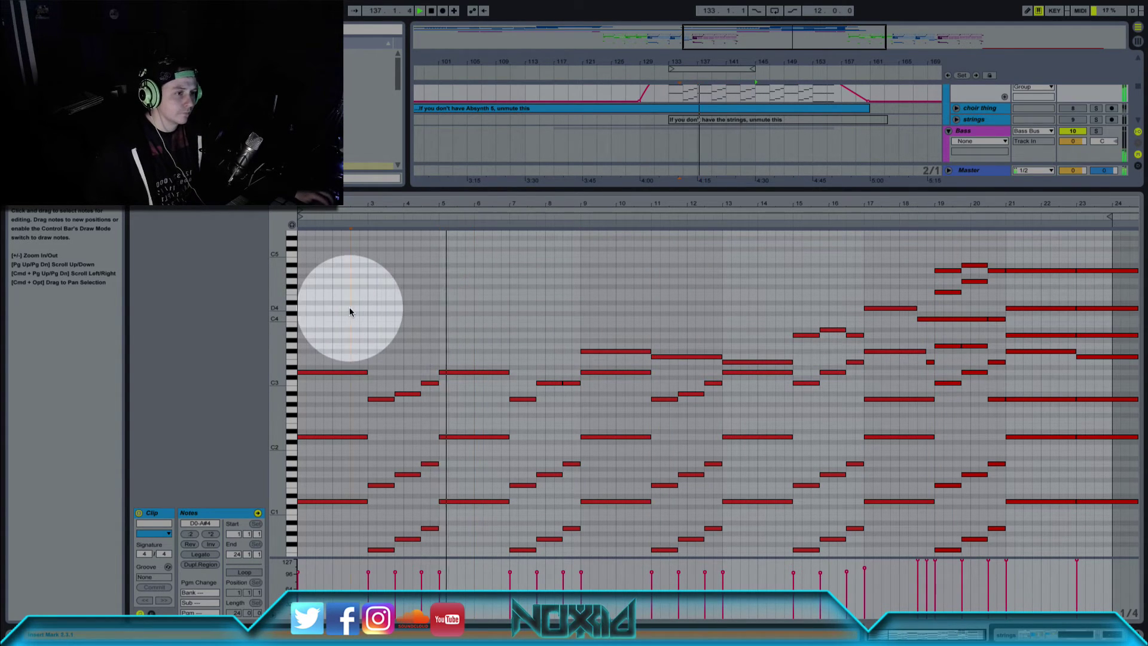
{"action": "left_click", "coordinate": [350, 307]}
{"action": "left_click", "coordinate": [368, 306]}
{"action": "left_click", "coordinate": [890, 267]}
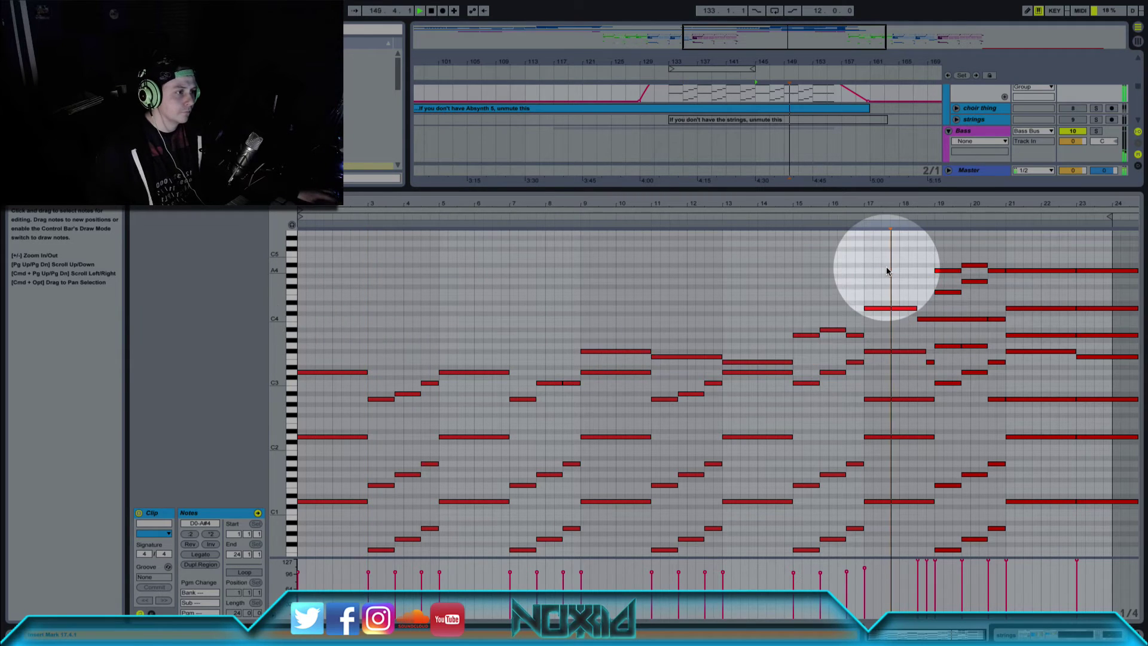
{"action": "left_click", "coordinate": [935, 257]}
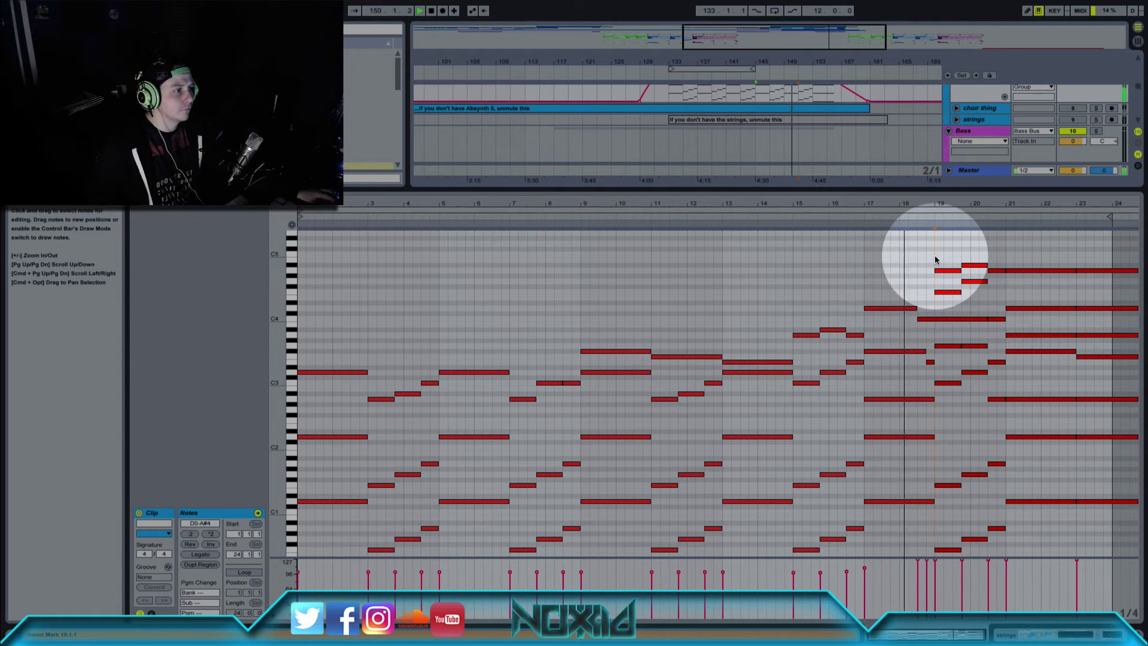
{"action": "left_click", "coordinate": [830, 263]}
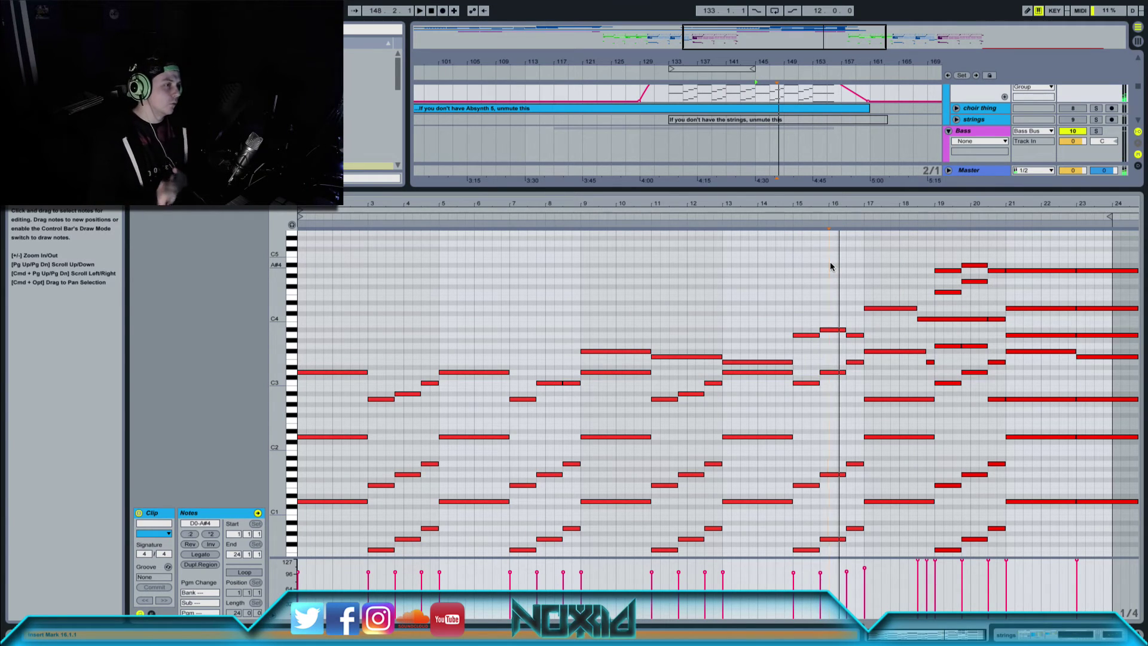
- Play the strings track in the arrangement from an insert mark just before bar 144
{"action": "scroll", "coordinate": [815, 305], "scroll_direction": "up", "scroll_amount": 3}
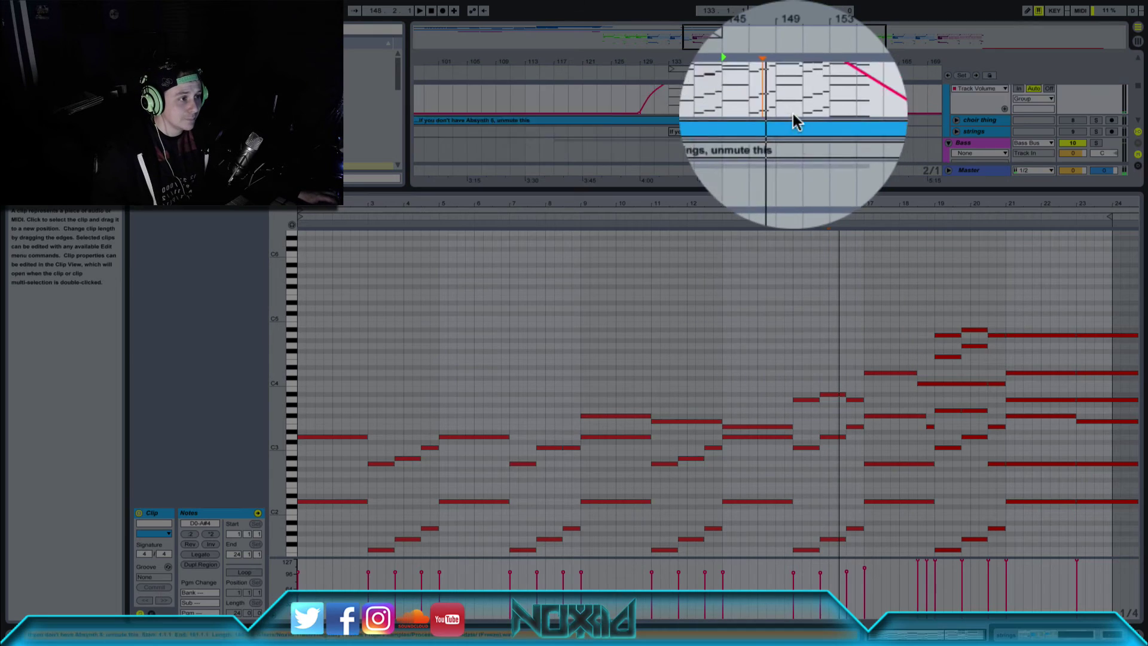
{"action": "scroll", "coordinate": [783, 118], "scroll_direction": "up", "scroll_amount": 3}
{"action": "left_click", "coordinate": [754, 140]}
{"action": "left_click", "coordinate": [740, 139]}
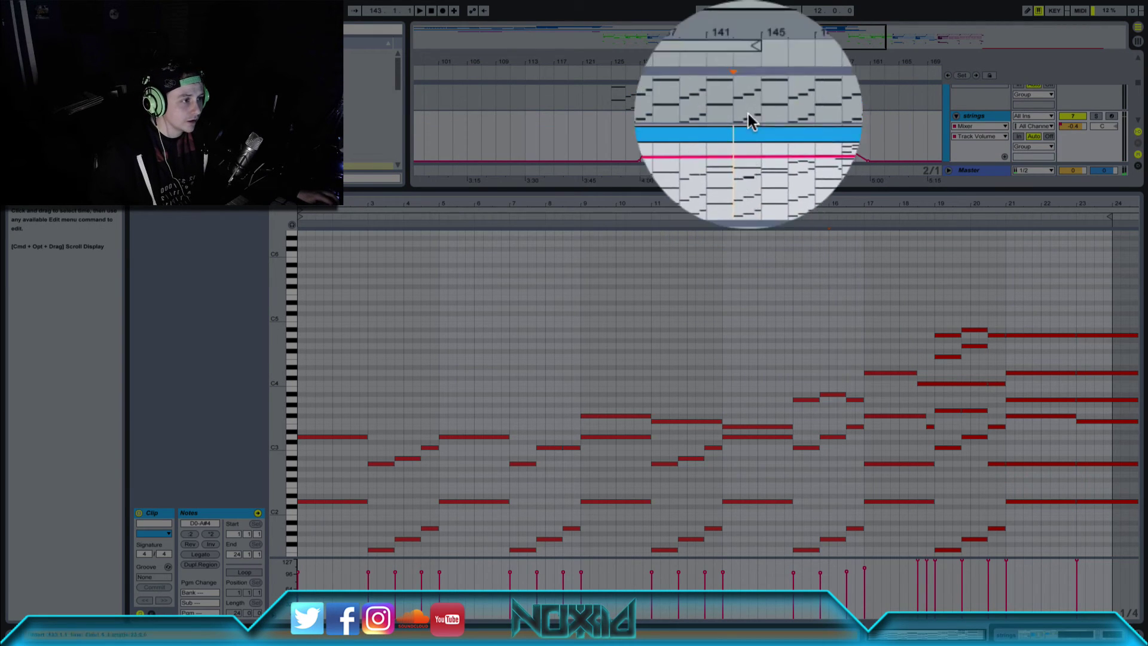
{"action": "left_click_drag", "start_coordinate": [732, 60], "coordinate": [731, 124]}
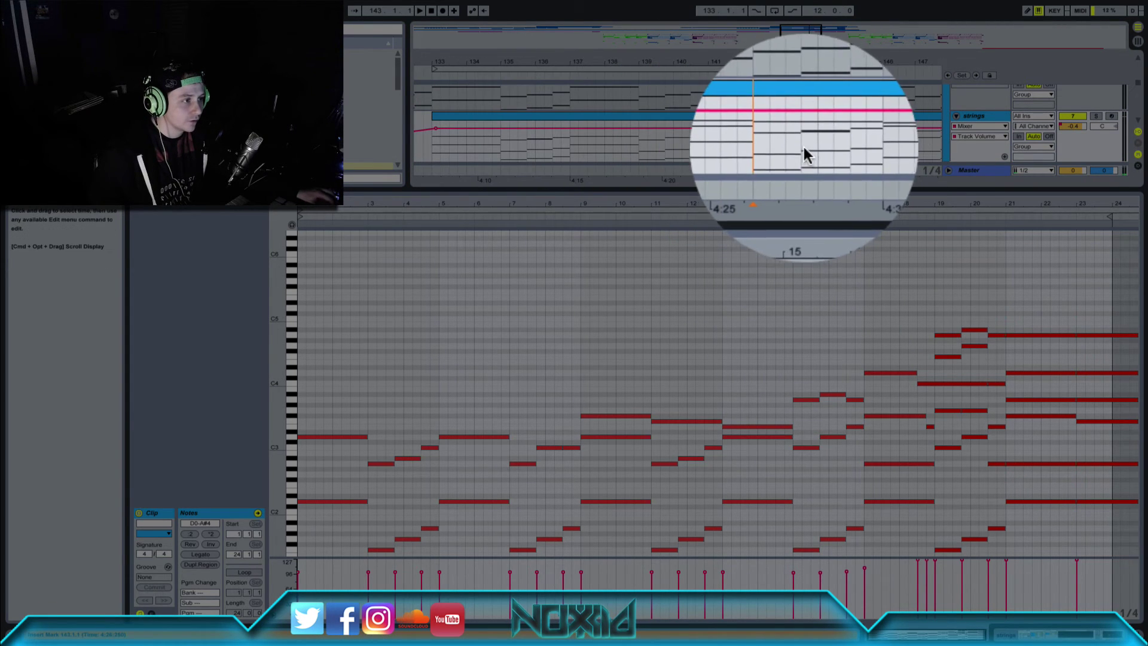
{"action": "left_click", "coordinate": [801, 145]}
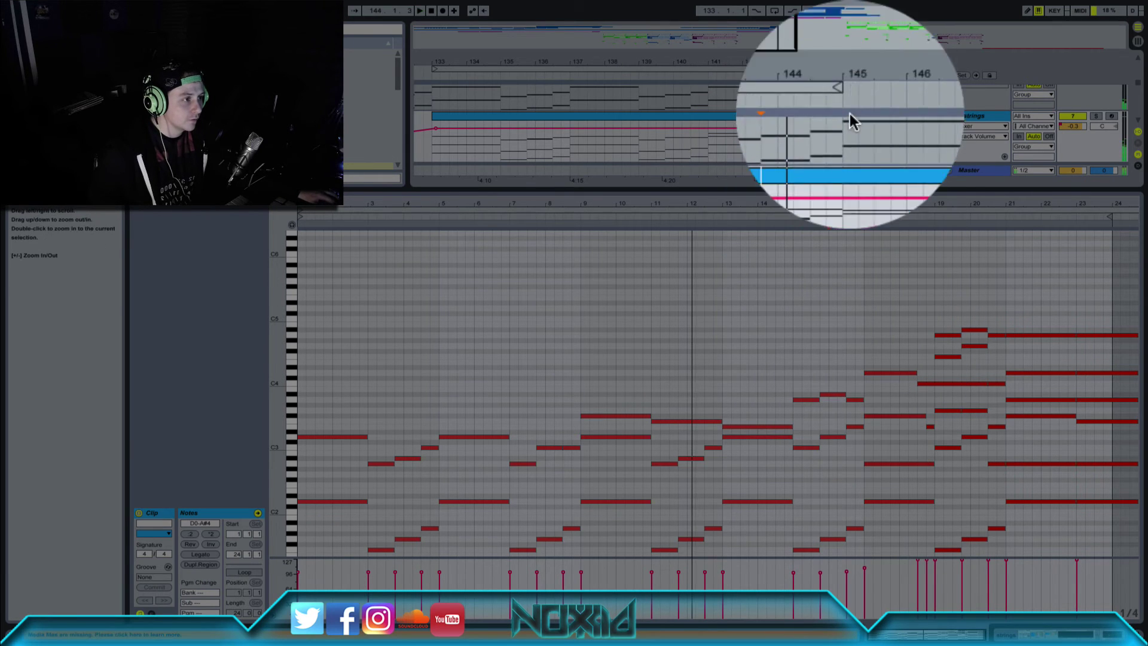
- Play the strings track in the arrangement from an insert mark at bar 145
{"action": "left_click", "coordinate": [848, 141]}
{"action": "key", "text": "space"}
{"action": "key", "text": "space"}
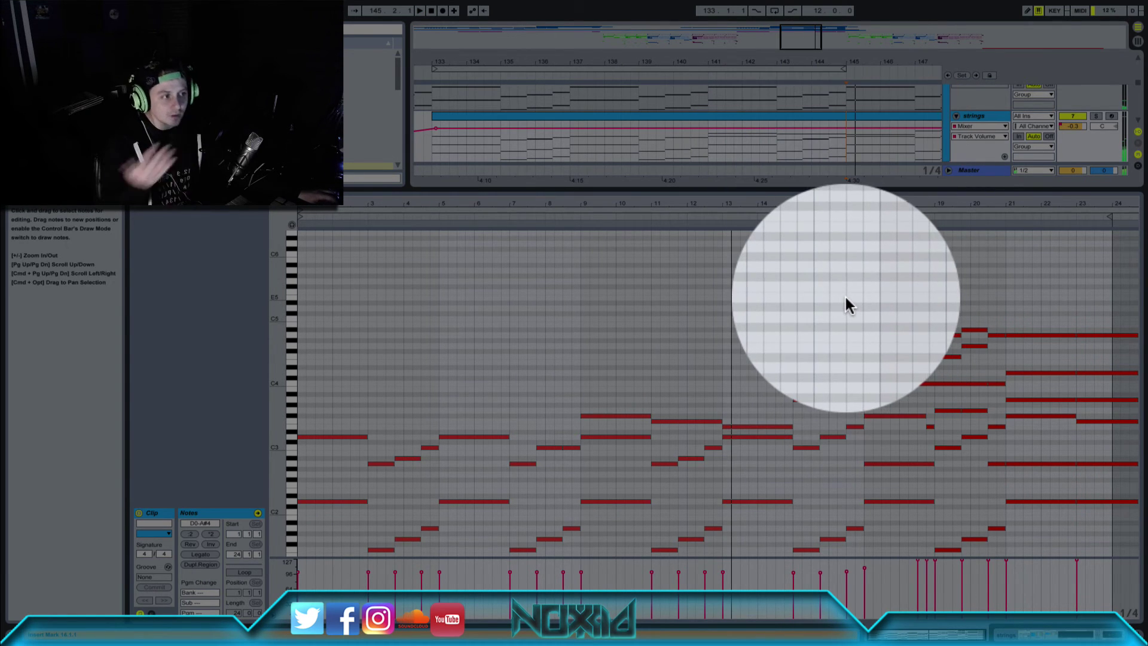
{"action": "scroll", "coordinate": [889, 320], "scroll_direction": "up", "scroll_amount": 1}
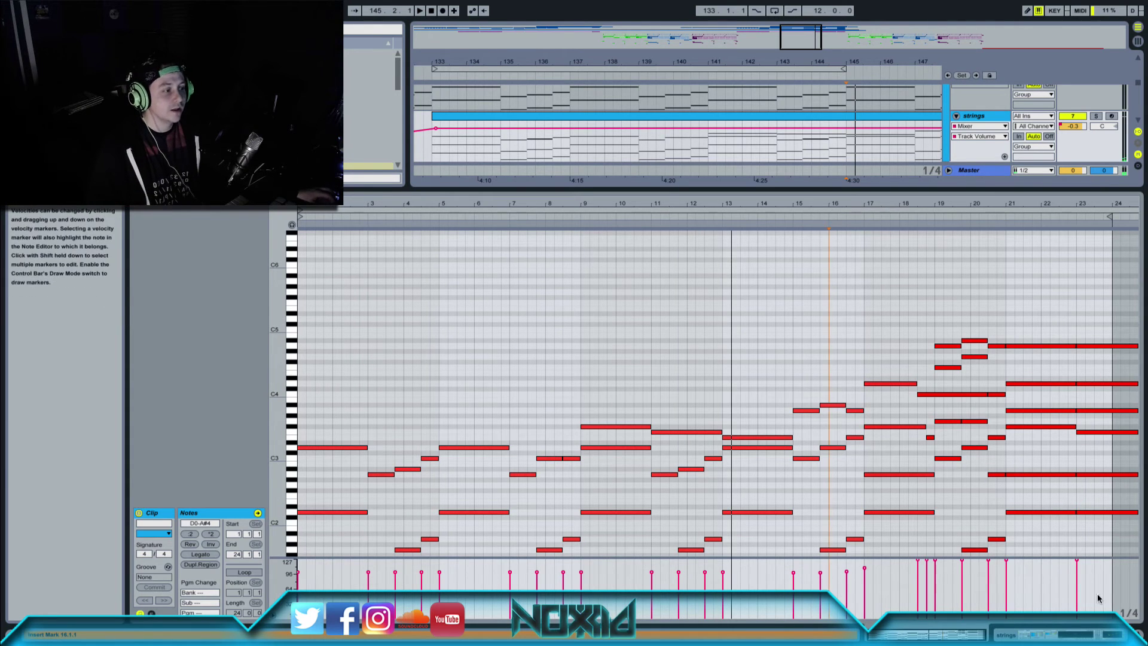
- Open the frozen audio clip of the pluck track in the sample editor
{"action": "left_click", "coordinate": [1138, 635]}
{"action": "scroll", "coordinate": [758, 337], "scroll_direction": "up", "scroll_amount": 4}
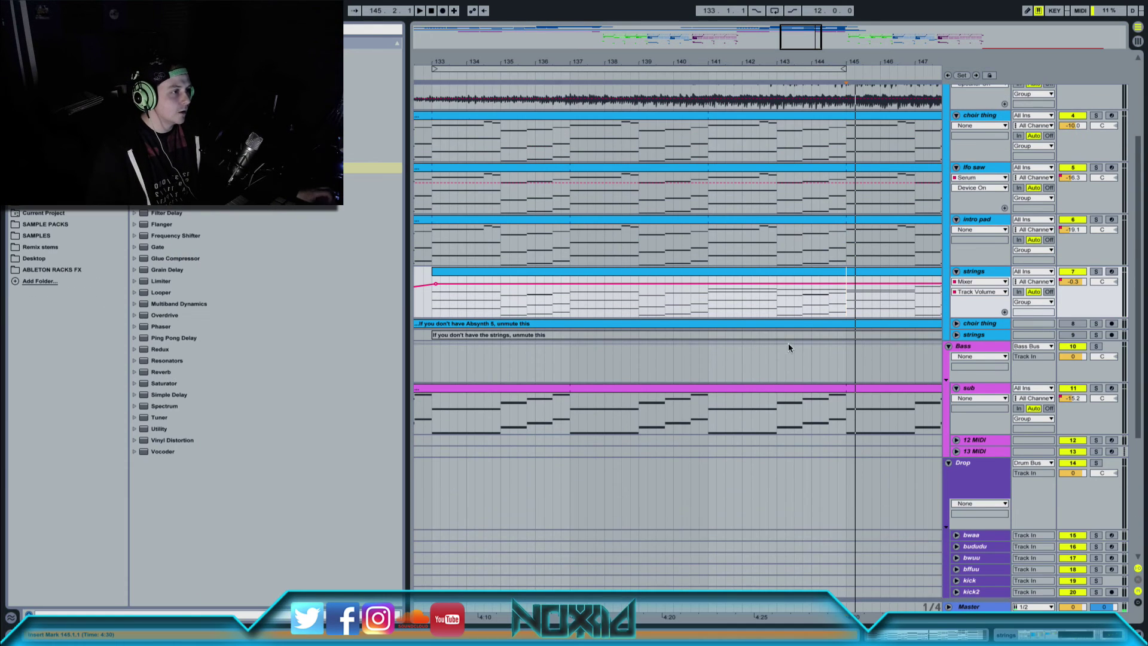
{"action": "left_click_drag", "start_coordinate": [677, 61], "coordinate": [678, 26]}
{"action": "scroll", "coordinate": [946, 204], "scroll_direction": "up", "scroll_amount": 3}
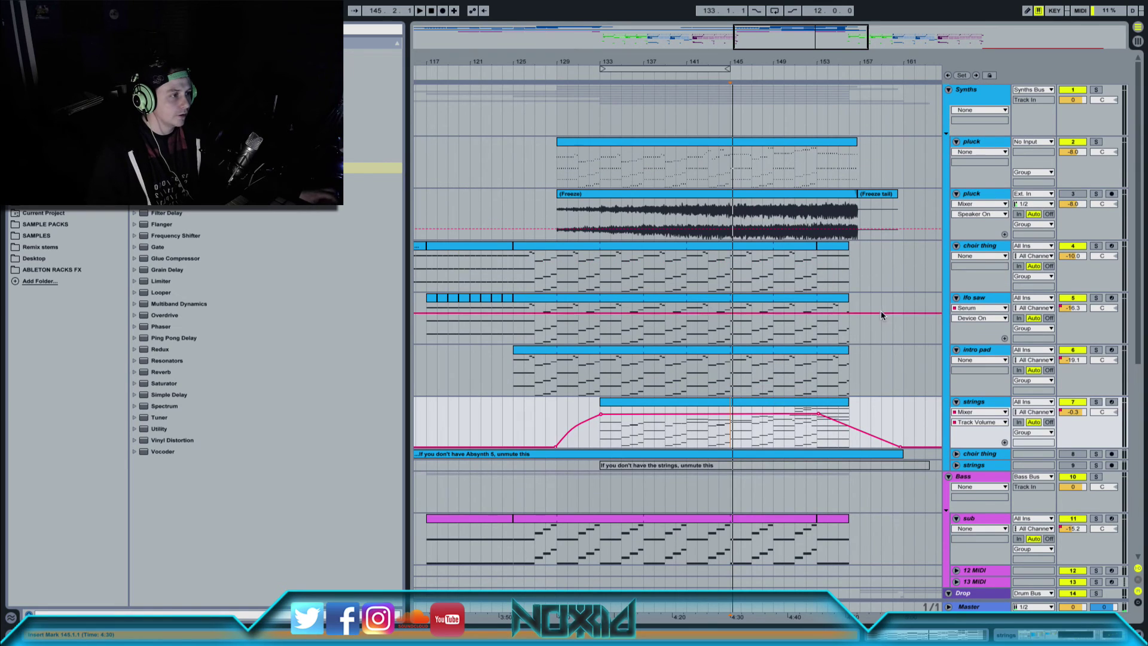
{"action": "left_click", "coordinate": [946, 204]}
{"action": "double_click", "coordinate": [741, 193]}
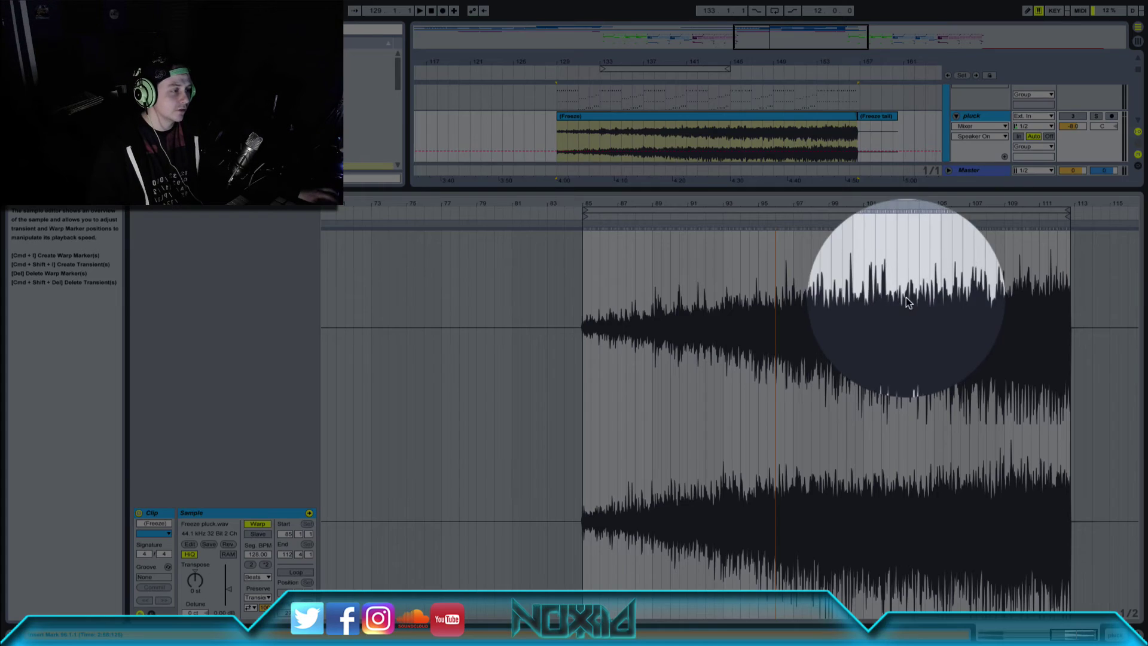
- Try to start playback from insert marks around bars 104 and 110 of the frozen pluck clip's waveform
{"action": "left_click", "coordinate": [921, 299]}
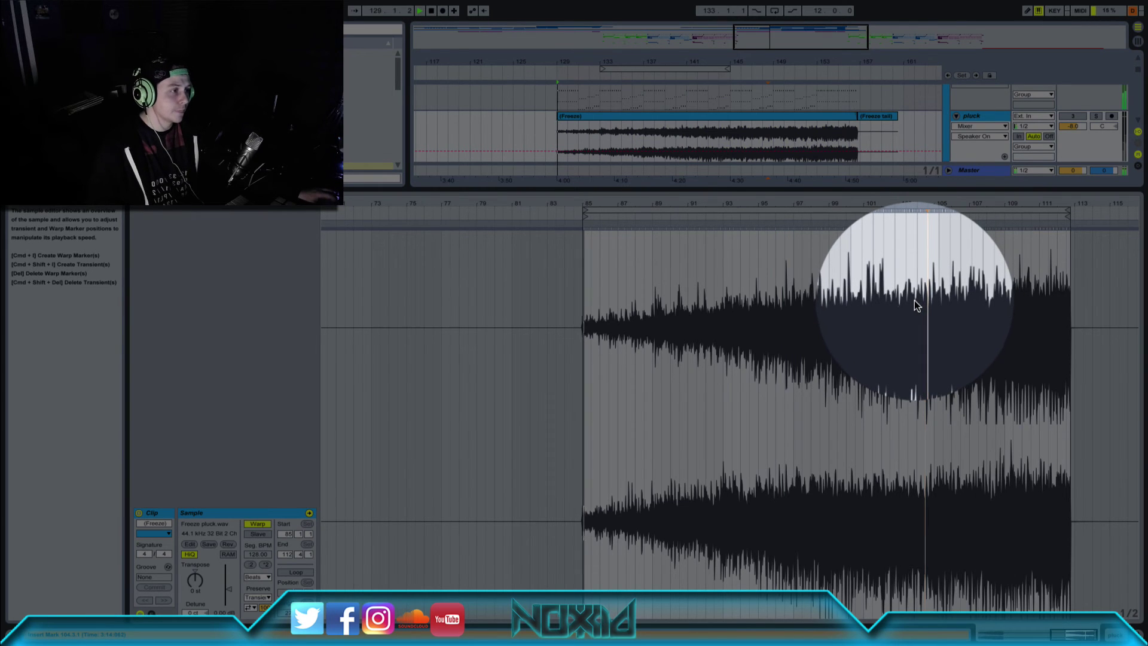
{"action": "key", "text": "space"}
{"action": "key", "text": "space"}
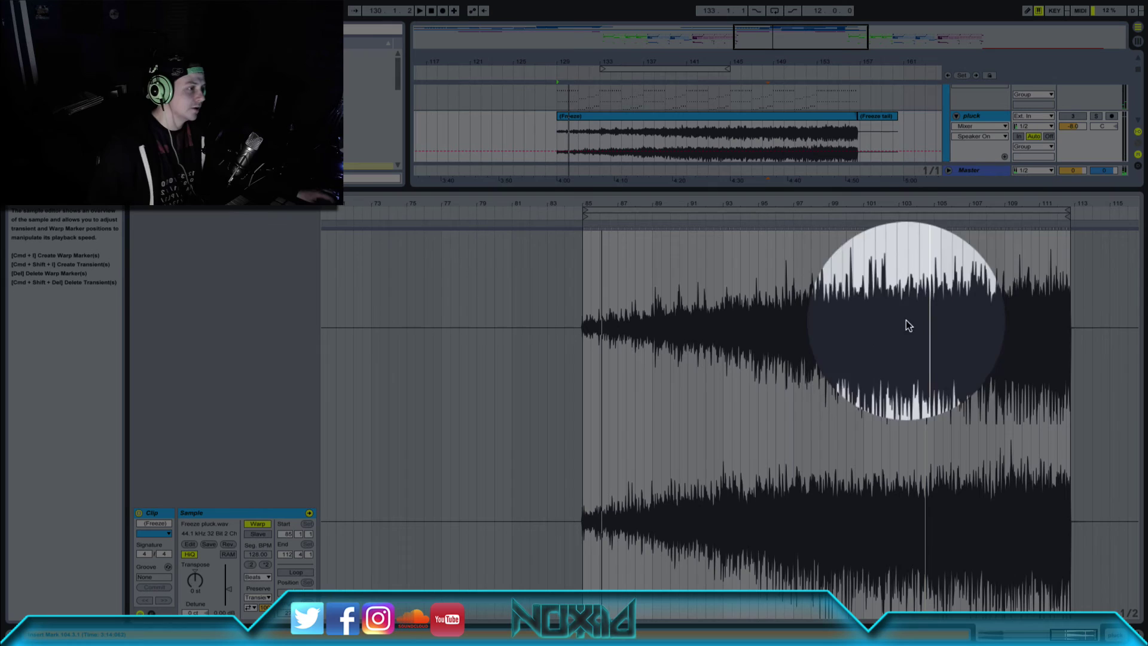
{"action": "left_click", "coordinate": [1023, 306]}
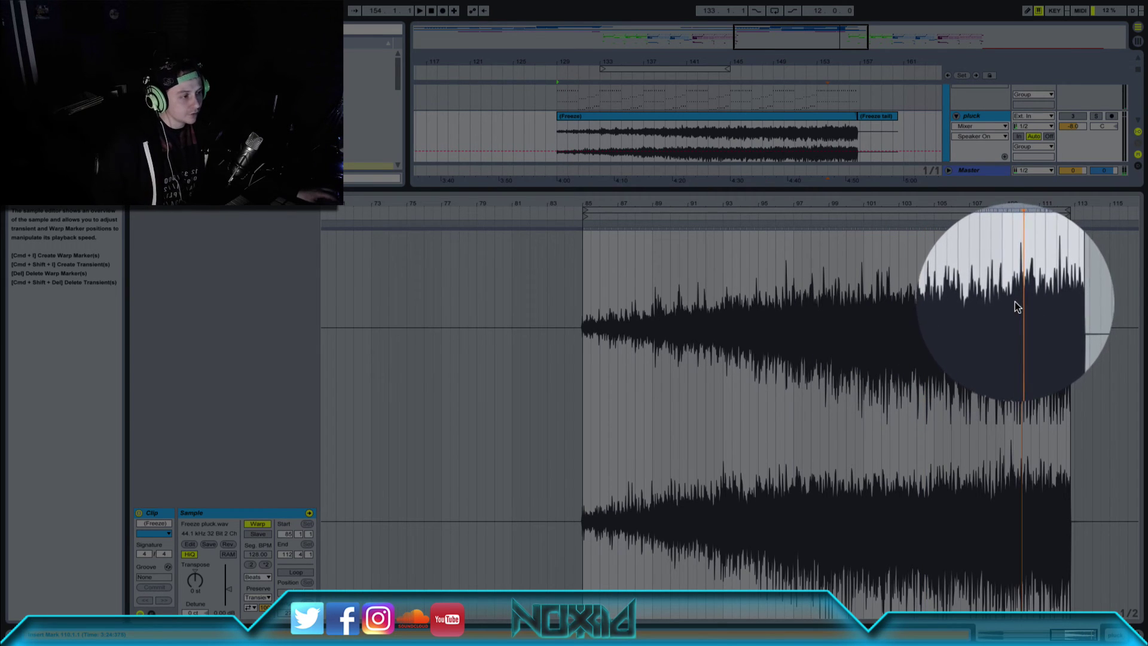
{"action": "key", "text": "space"}
{"action": "key", "text": "space"}
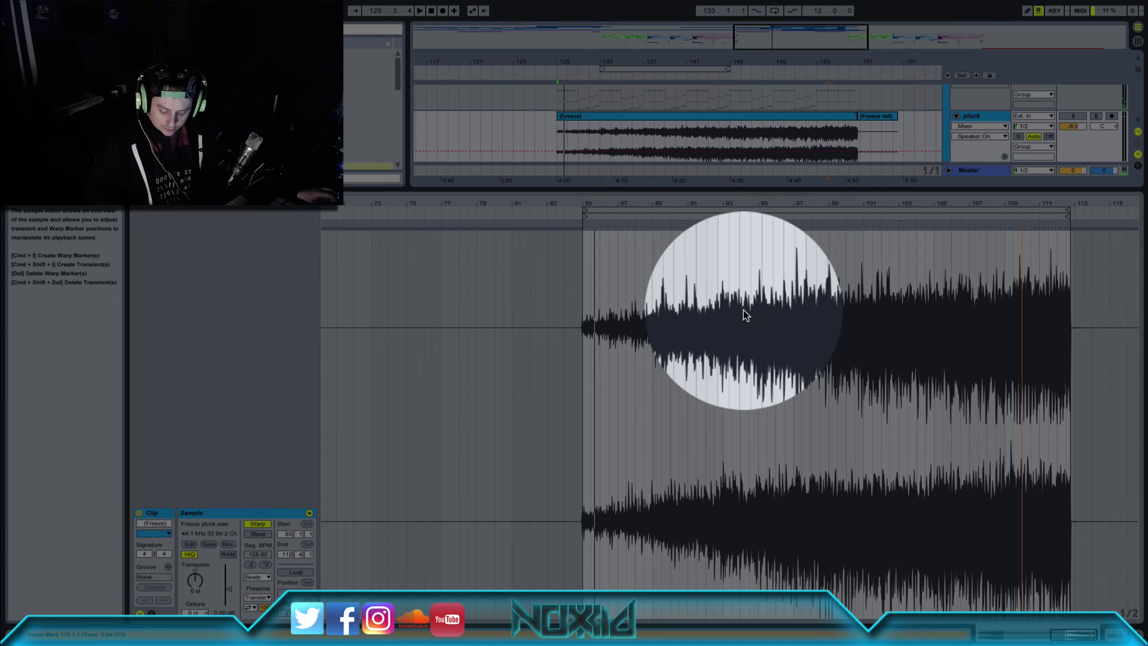
- Audition the frozen pluck clip by jumping playback to several points between about bars 98 and 111 of its waveform
{"action": "left_click", "coordinate": [852, 313]}
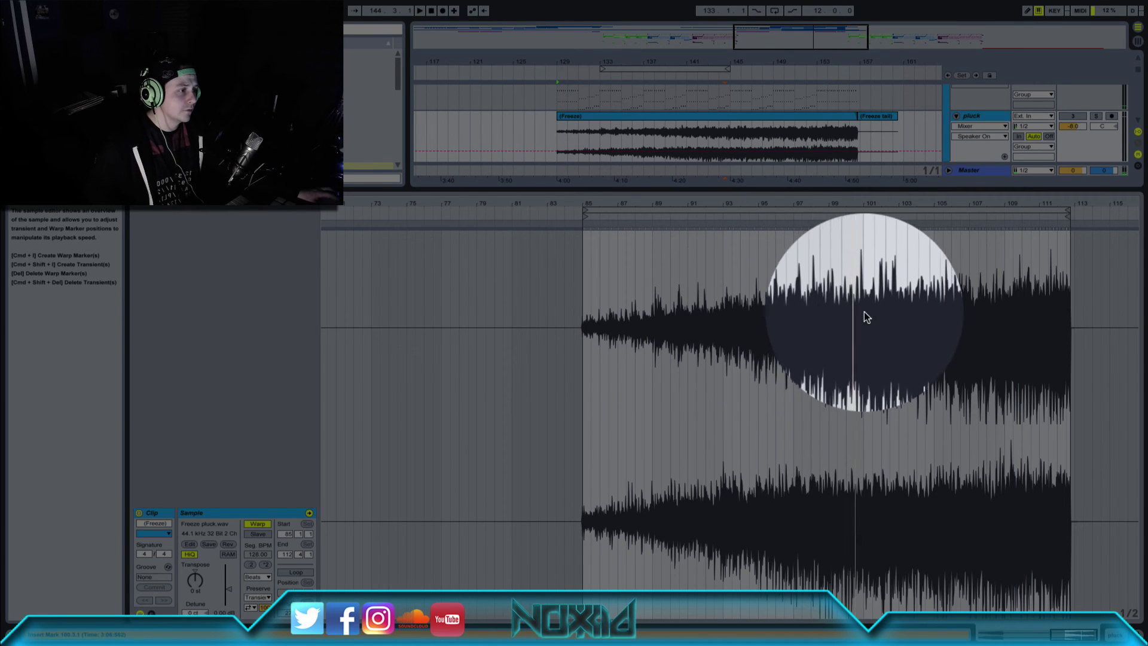
{"action": "key", "text": "space"}
{"action": "left_click", "coordinate": [925, 314]}
{"action": "left_click", "coordinate": [1037, 320]}
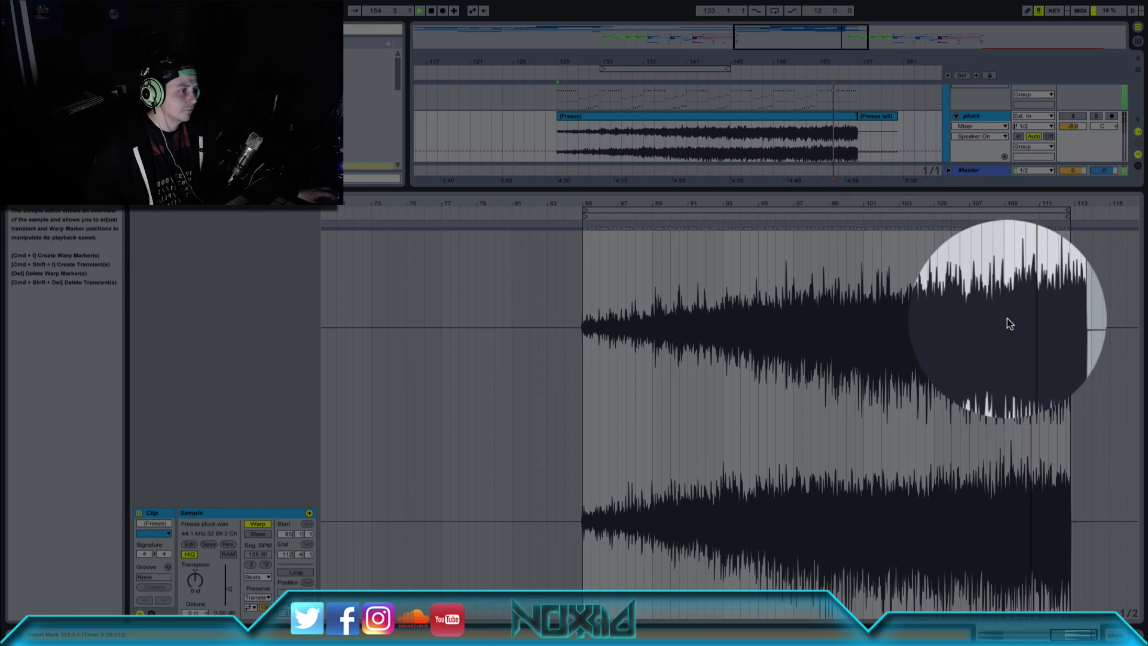
{"action": "left_click", "coordinate": [869, 315]}
{"action": "left_click", "coordinate": [819, 311]}
{"action": "left_click", "coordinate": [990, 314]}
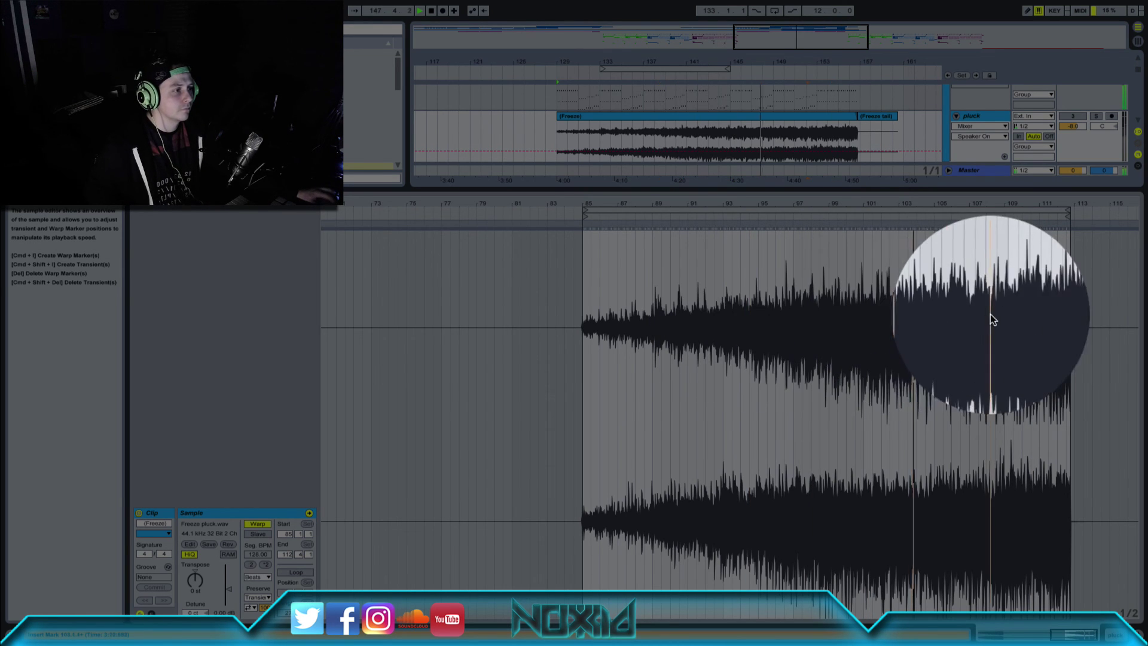
{"action": "left_click", "coordinate": [871, 319]}
{"action": "key", "text": "space"}
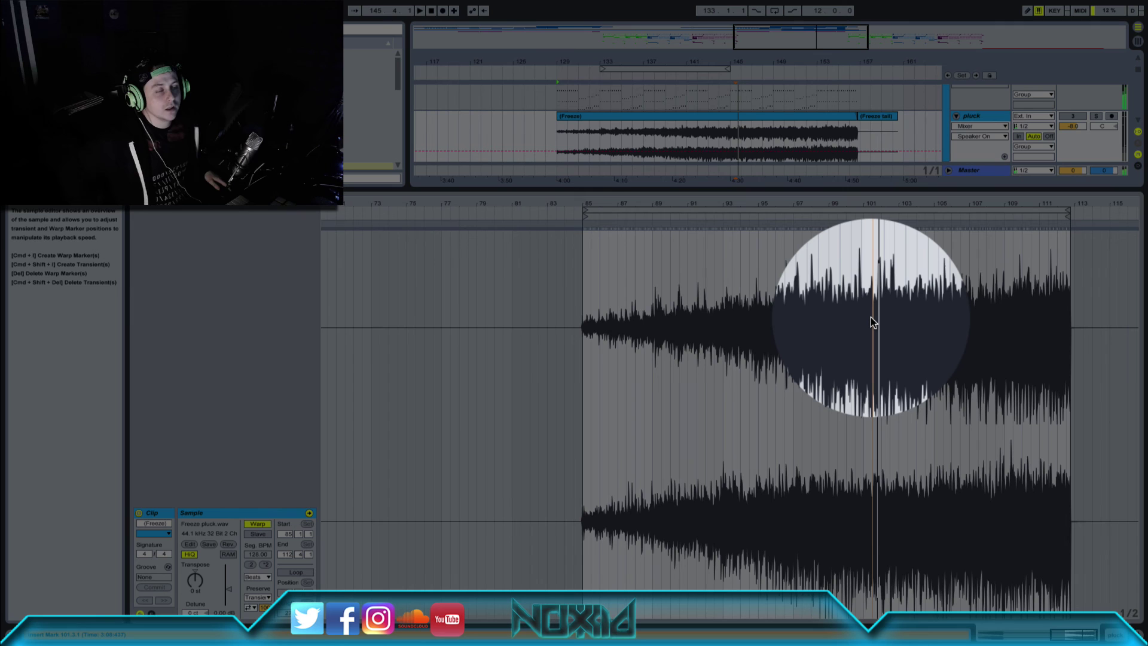